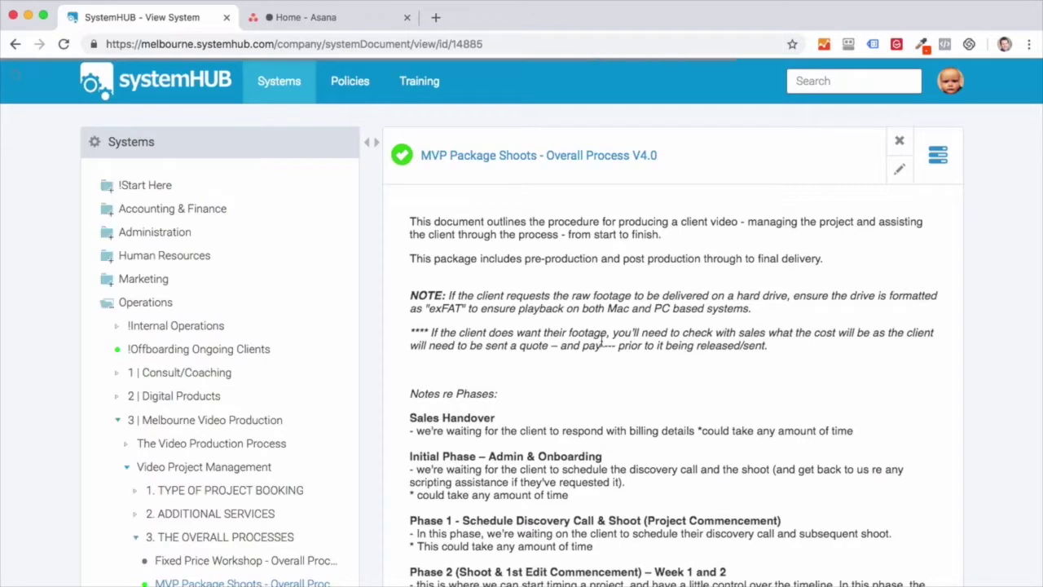
- Read the MVP Package Shoots overall process from the phase notes through the operating procedure down to the email templates
{"action": "scroll", "coordinate": [601, 342], "scroll_direction": "down", "scroll_amount": 2}
{"action": "scroll", "coordinate": [602, 341], "scroll_direction": "down", "scroll_amount": 10}
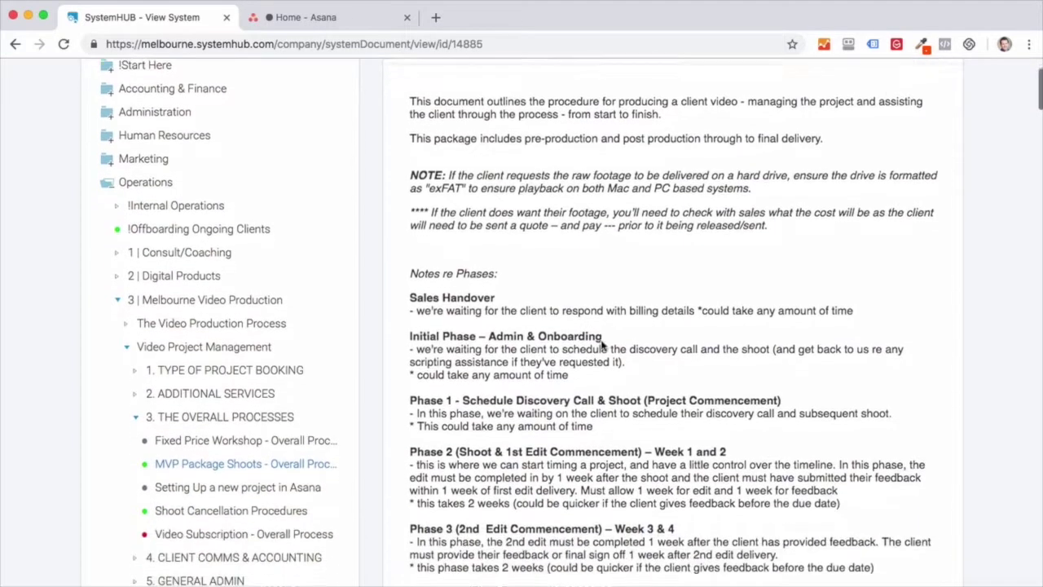
{"action": "scroll", "coordinate": [601, 340], "scroll_direction": "down", "scroll_amount": 6}
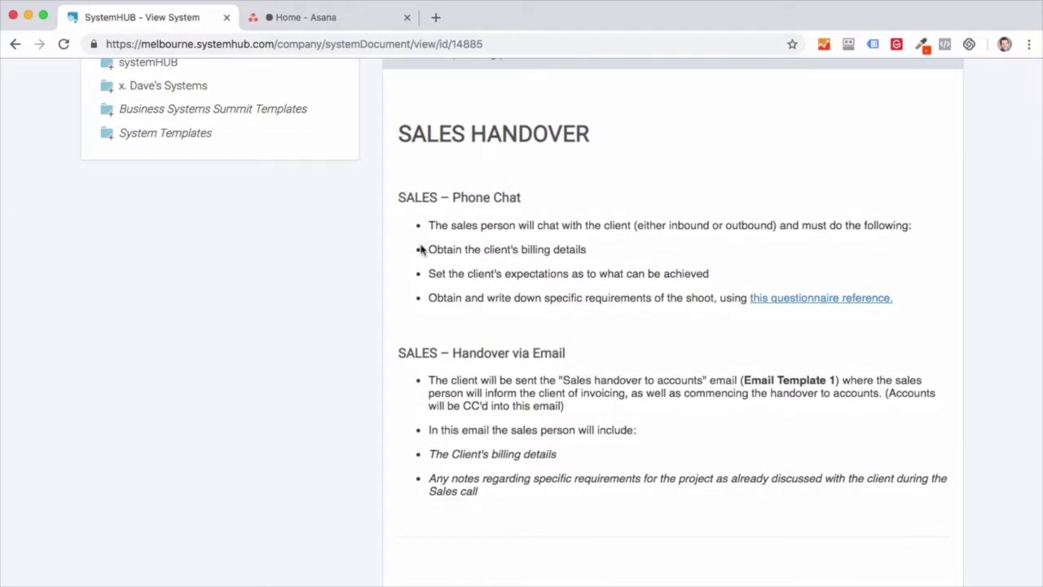
{"action": "scroll", "coordinate": [420, 250], "scroll_direction": "down", "scroll_amount": 3}
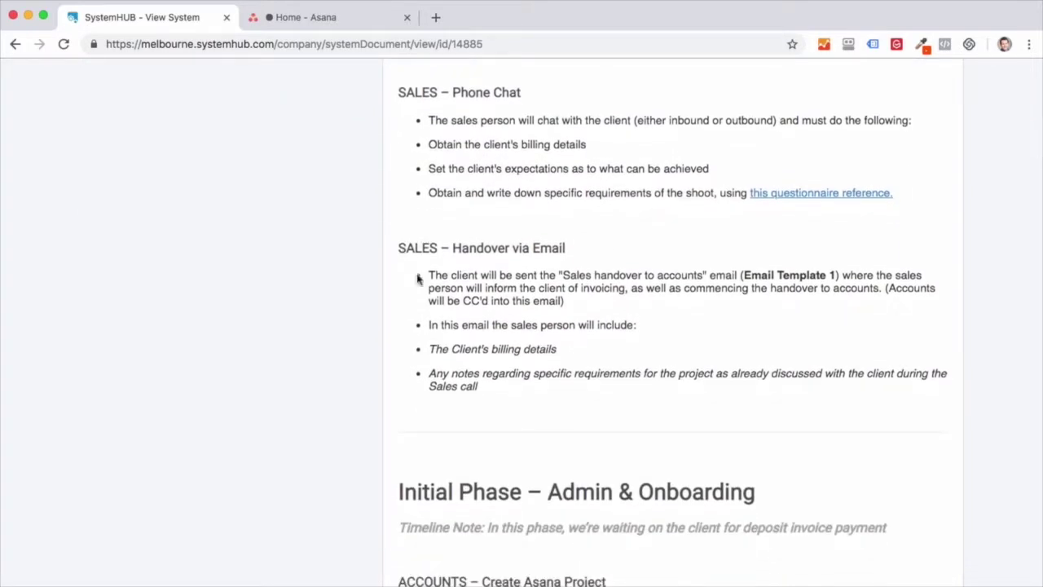
{"action": "scroll", "coordinate": [418, 279], "scroll_direction": "down", "scroll_amount": 9}
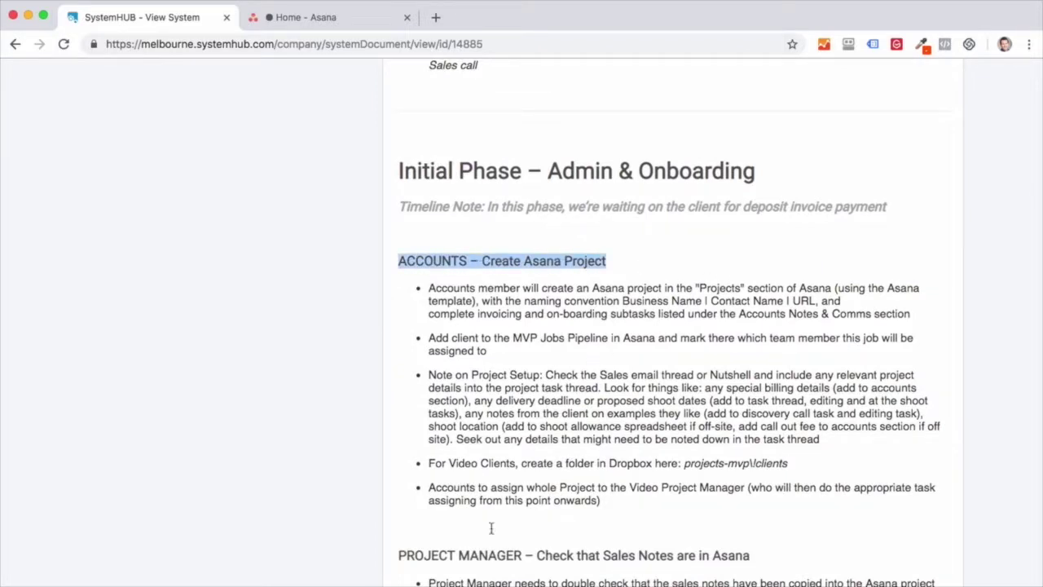
{"action": "scroll", "coordinate": [484, 550], "scroll_direction": "down", "scroll_amount": 3}
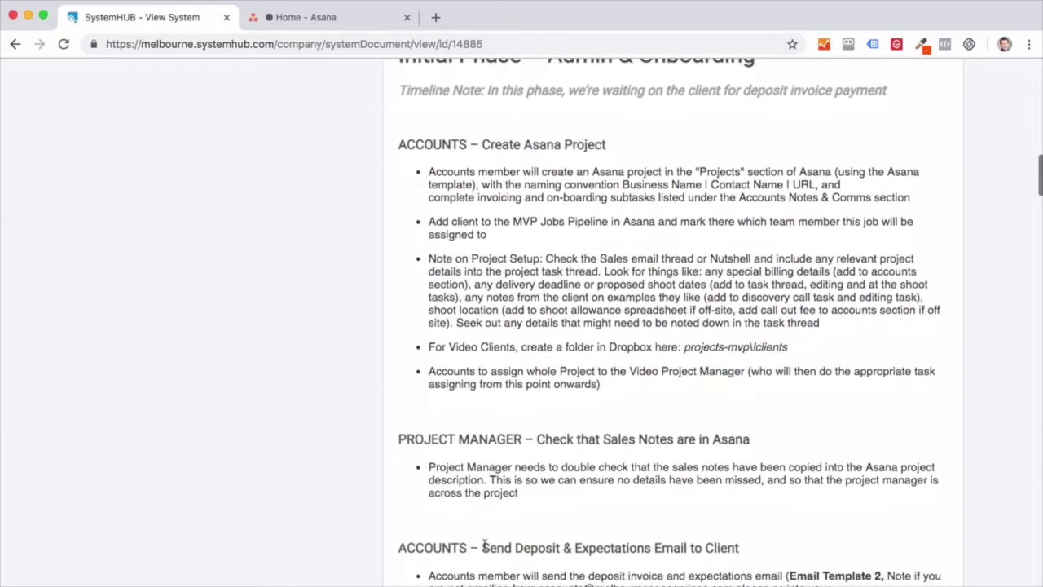
{"action": "scroll", "coordinate": [648, 287], "scroll_direction": "down", "scroll_amount": 3}
{"action": "scroll", "coordinate": [645, 296], "scroll_direction": "down", "scroll_amount": 4}
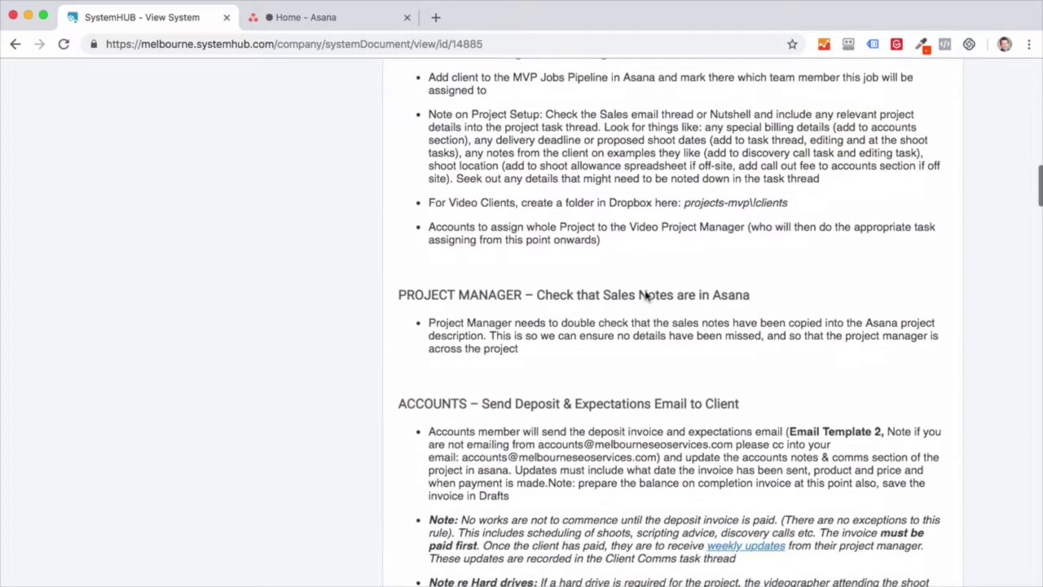
{"action": "scroll", "coordinate": [646, 295], "scroll_direction": "down", "scroll_amount": 1}
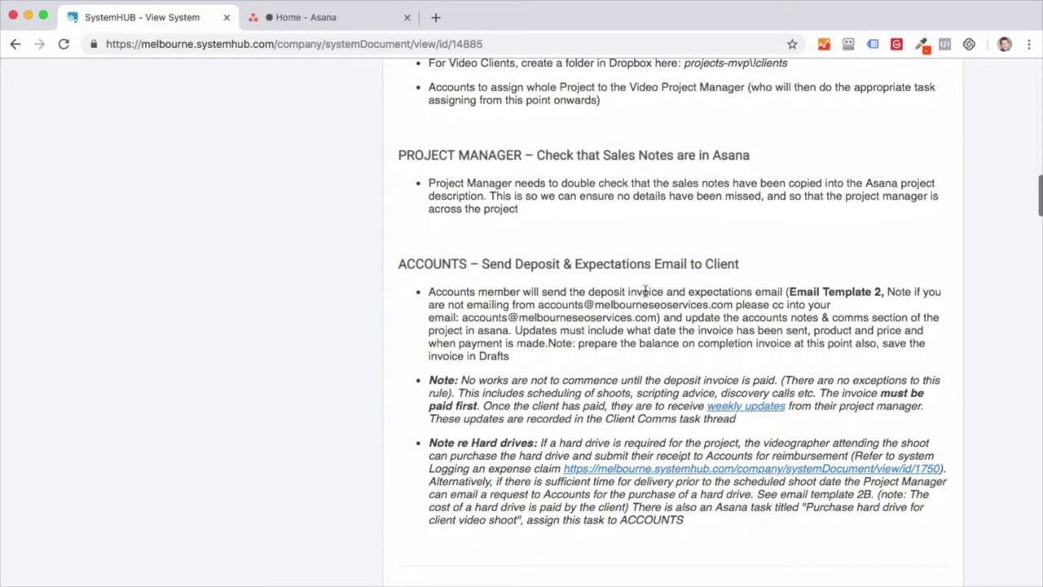
{"action": "scroll", "coordinate": [646, 291], "scroll_direction": "down", "scroll_amount": 2}
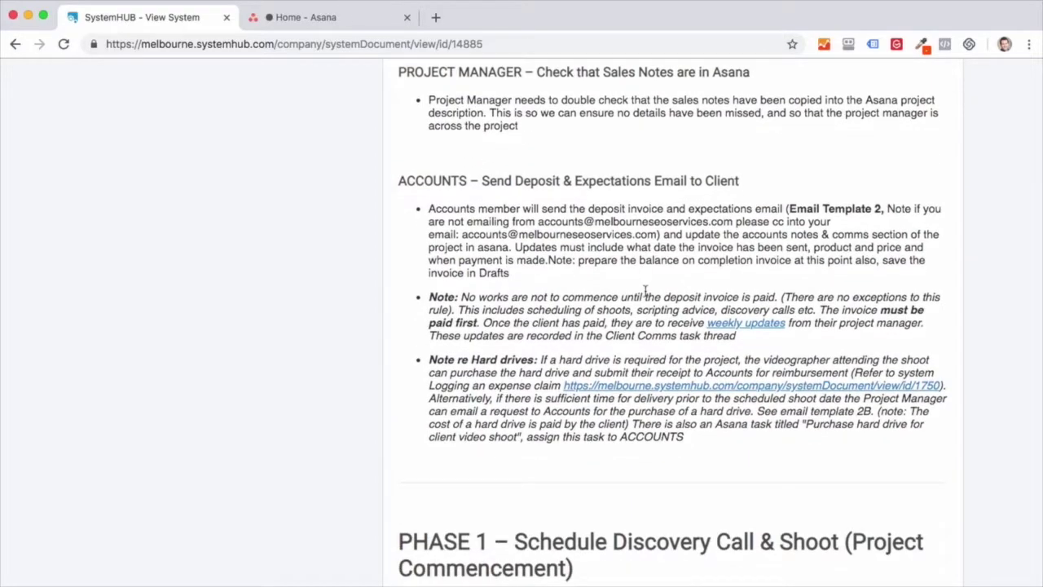
{"action": "scroll", "coordinate": [645, 294], "scroll_direction": "down", "scroll_amount": 20}
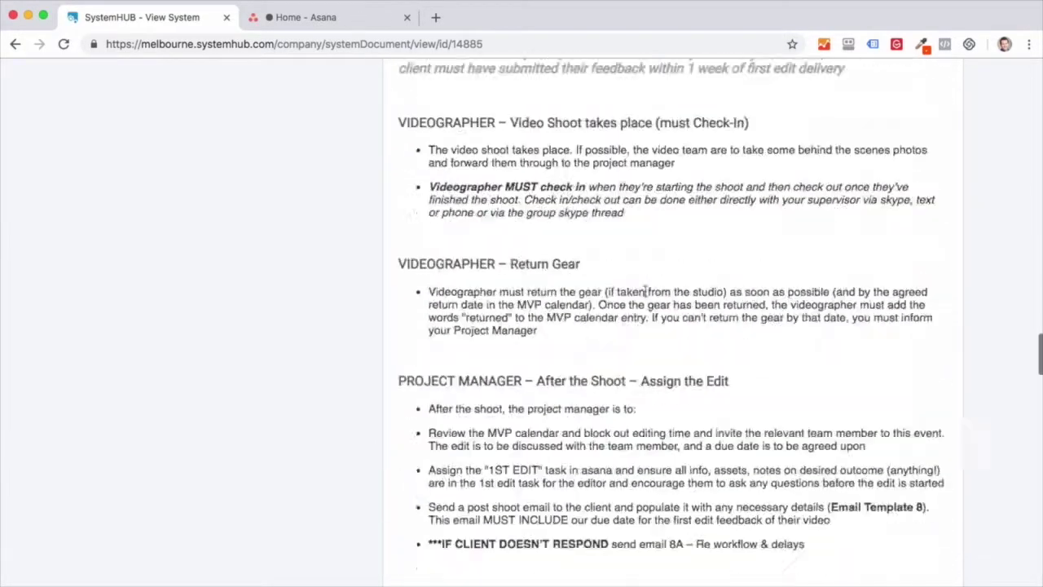
{"action": "scroll", "coordinate": [646, 294], "scroll_direction": "down", "scroll_amount": 20}
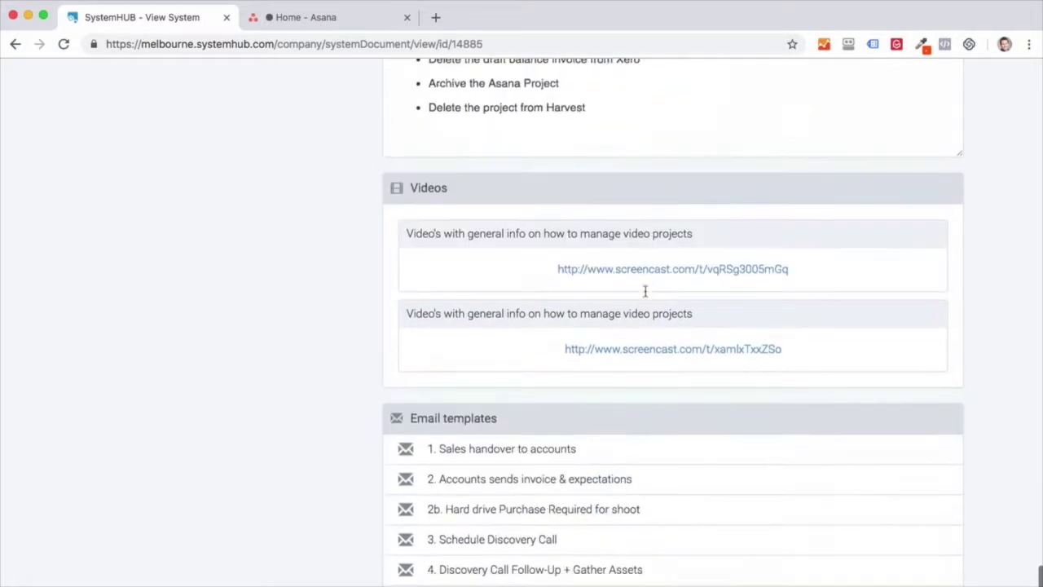
- Expand the "Sales handover to accounts" email template and review its price, billing details and 50% upfront payment wording
{"action": "left_click", "coordinate": [565, 273]}
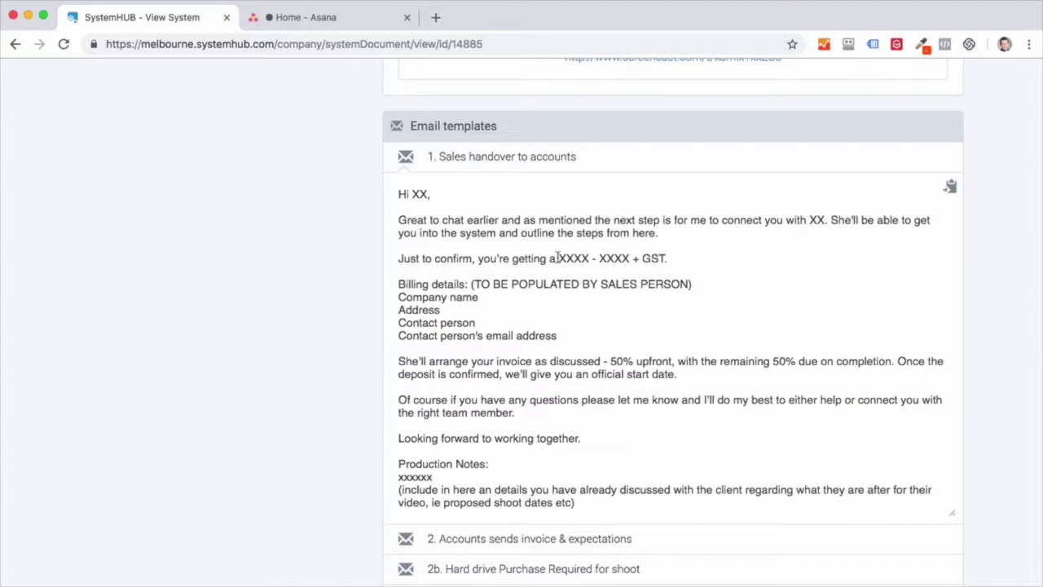
{"action": "left_click_drag", "start_coordinate": [558, 258], "coordinate": [746, 262]}
{"action": "left_click_drag", "start_coordinate": [400, 284], "coordinate": [896, 364]}
{"action": "left_click", "coordinate": [592, 354]}
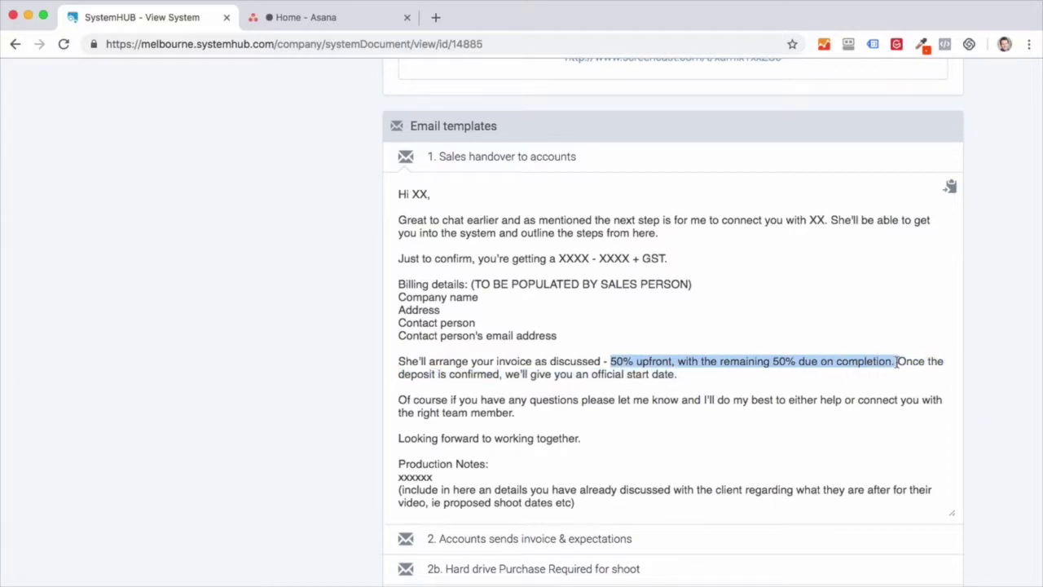
{"action": "left_click", "coordinate": [612, 419]}
{"action": "scroll", "coordinate": [612, 420], "scroll_direction": "down", "scroll_amount": 1}
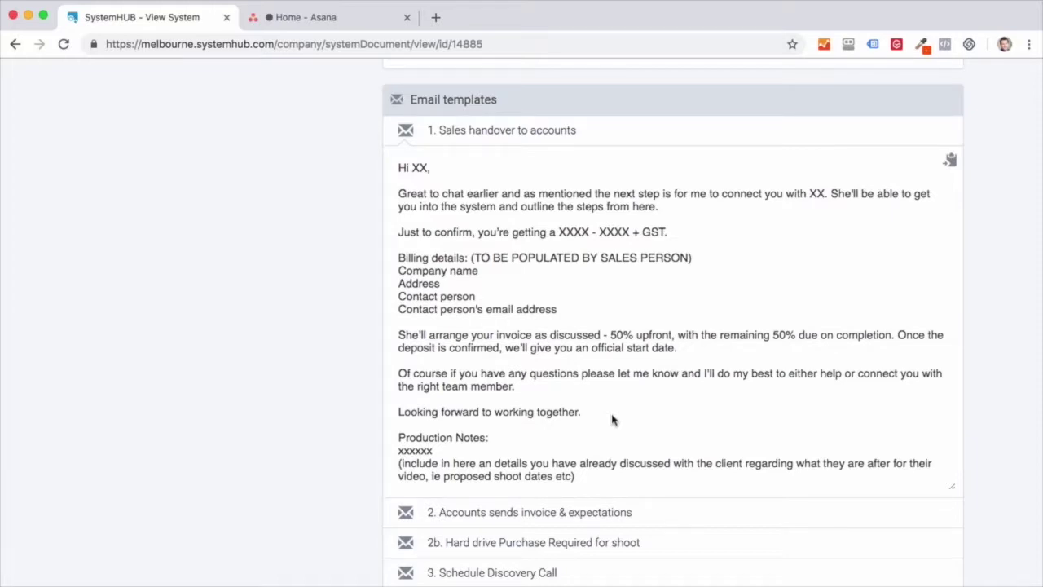
- Expand the "Accounts sends invoice & expectations" template, review its Xero invoice wording and expectations link, and collapse the "Sales handover to accounts" template
{"action": "scroll", "coordinate": [613, 420], "scroll_direction": "down", "scroll_amount": 3}
{"action": "left_click", "coordinate": [582, 435]}
{"action": "scroll", "coordinate": [676, 314], "scroll_direction": "down", "scroll_amount": 2}
{"action": "scroll", "coordinate": [675, 314], "scroll_direction": "down", "scroll_amount": 3}
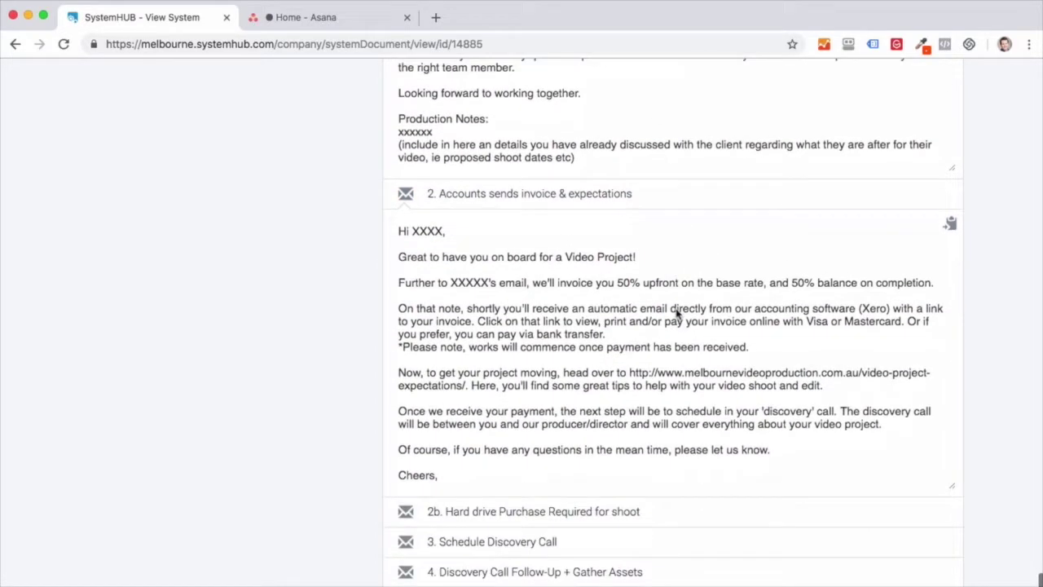
{"action": "left_click_drag", "start_coordinate": [533, 277], "coordinate": [903, 281]}
{"action": "left_click_drag", "start_coordinate": [756, 304], "coordinate": [893, 306]}
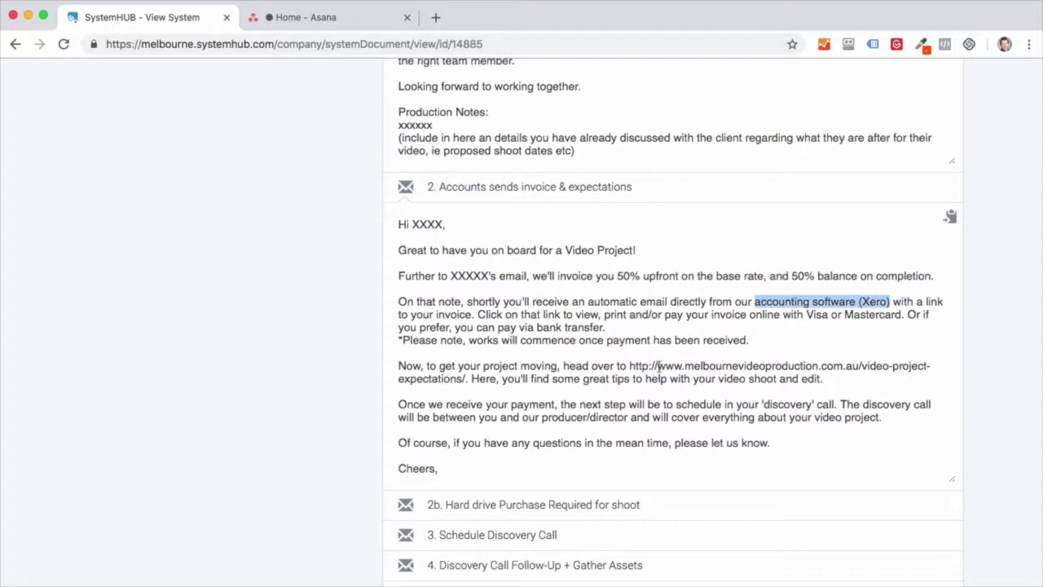
{"action": "left_click_drag", "start_coordinate": [628, 367], "coordinate": [466, 379]}
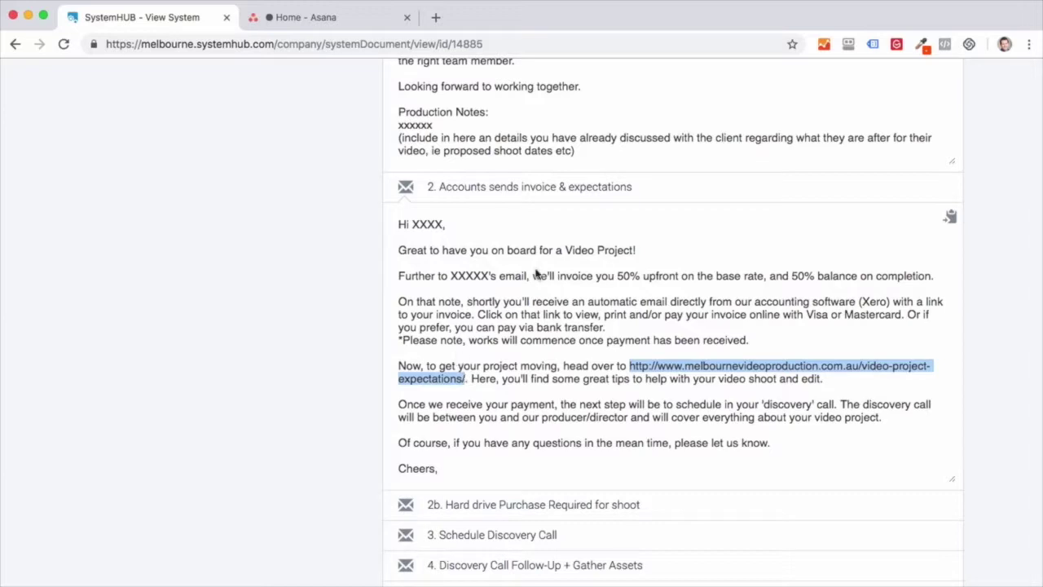
{"action": "scroll", "coordinate": [759, 316], "scroll_direction": "up", "scroll_amount": 1}
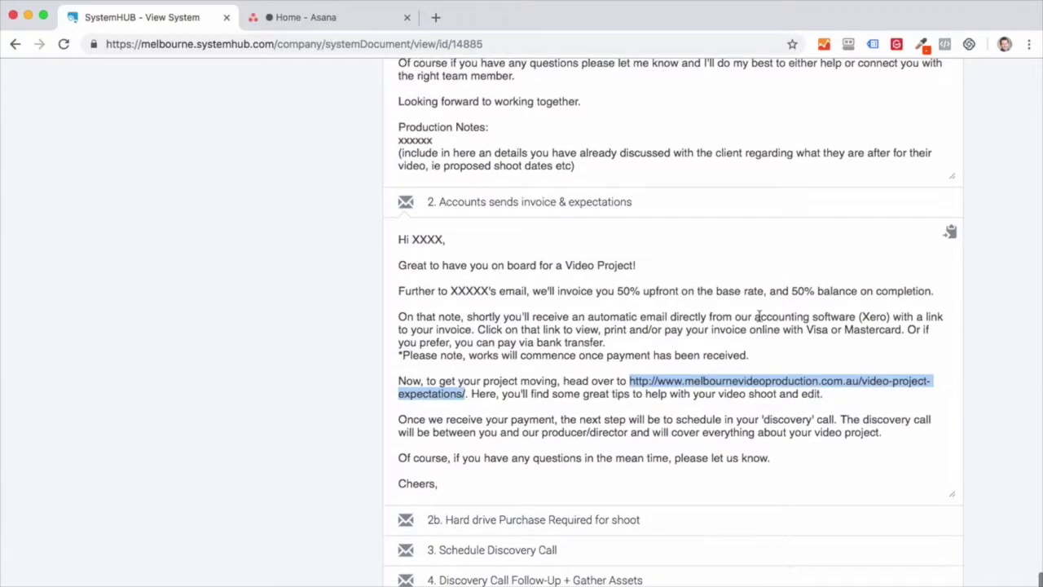
{"action": "scroll", "coordinate": [758, 316], "scroll_direction": "up", "scroll_amount": 5}
{"action": "left_click", "coordinate": [731, 72]}
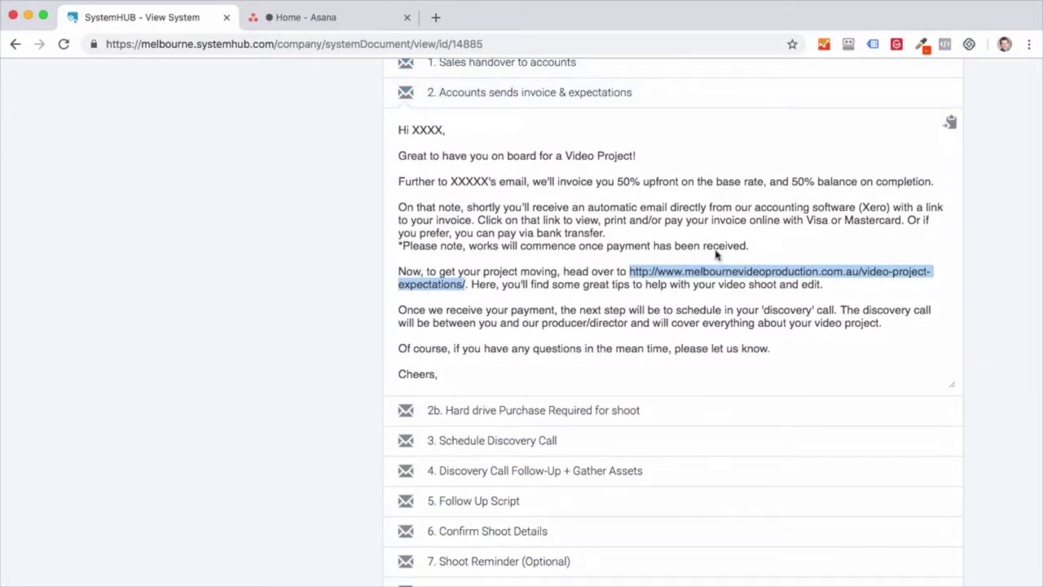
- Open the video-project-expectations link from the invoice template and skim the page's weekly production stages
{"action": "left_click", "coordinate": [679, 304]}
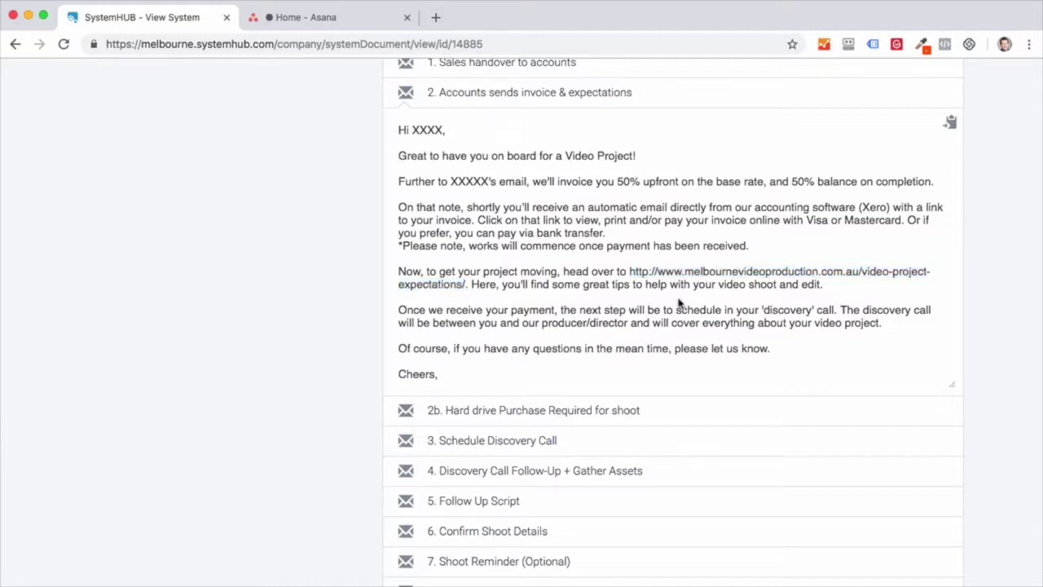
{"action": "scroll", "coordinate": [679, 302], "scroll_direction": "down", "scroll_amount": 1}
{"action": "left_click_drag", "start_coordinate": [630, 247], "coordinate": [470, 261]}
{"action": "left_click", "coordinate": [465, 261]}
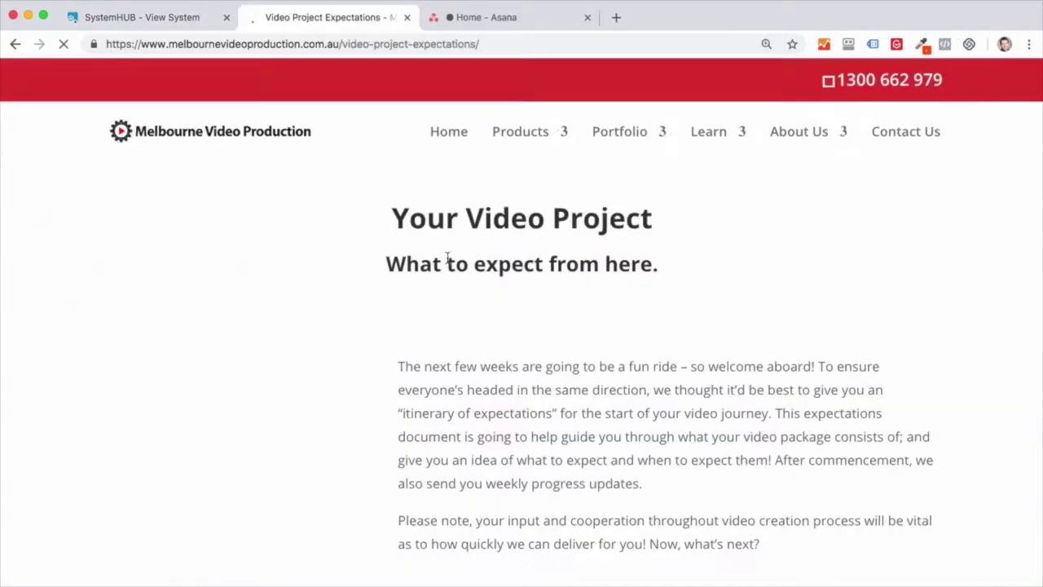
{"action": "scroll", "coordinate": [447, 262], "scroll_direction": "down", "scroll_amount": 15}
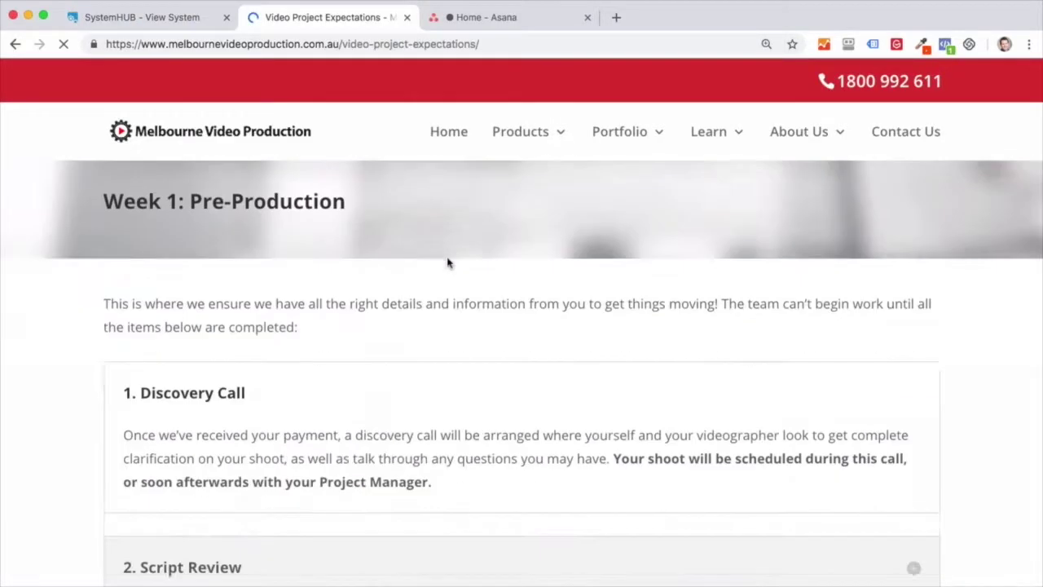
{"action": "scroll", "coordinate": [447, 262], "scroll_direction": "down", "scroll_amount": 10}
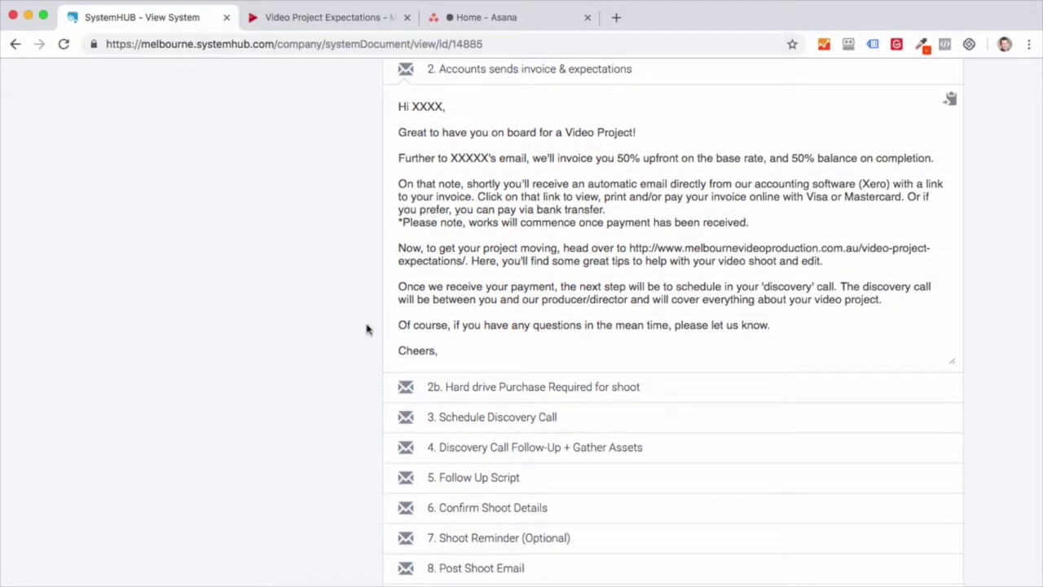
- Return to the process document, collapse the "Accounts sends invoice & expectations" template and look over the full email template list
{"action": "scroll", "coordinate": [364, 328], "scroll_direction": "up", "scroll_amount": 3}
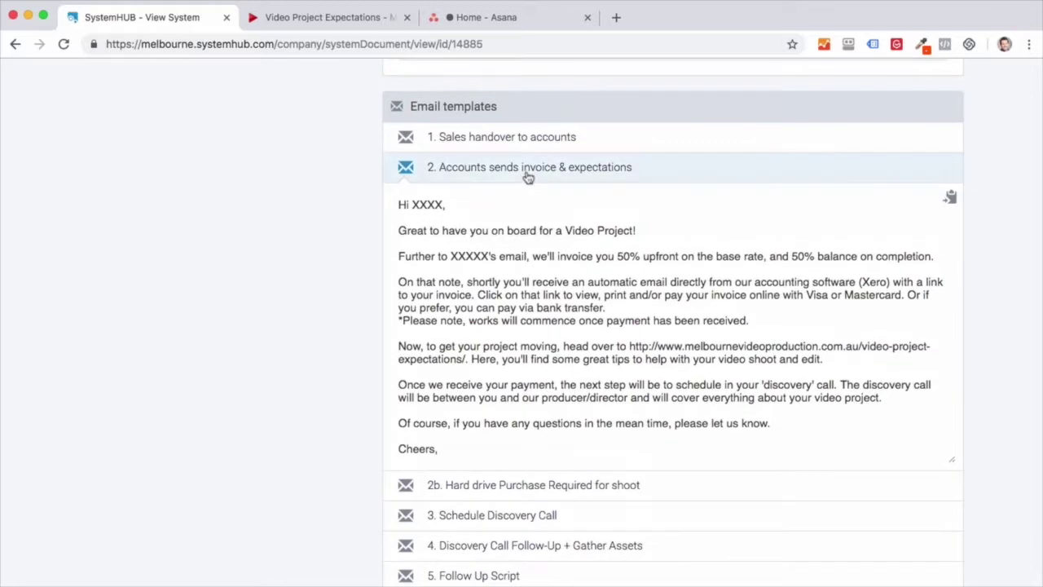
{"action": "left_click", "coordinate": [527, 173]}
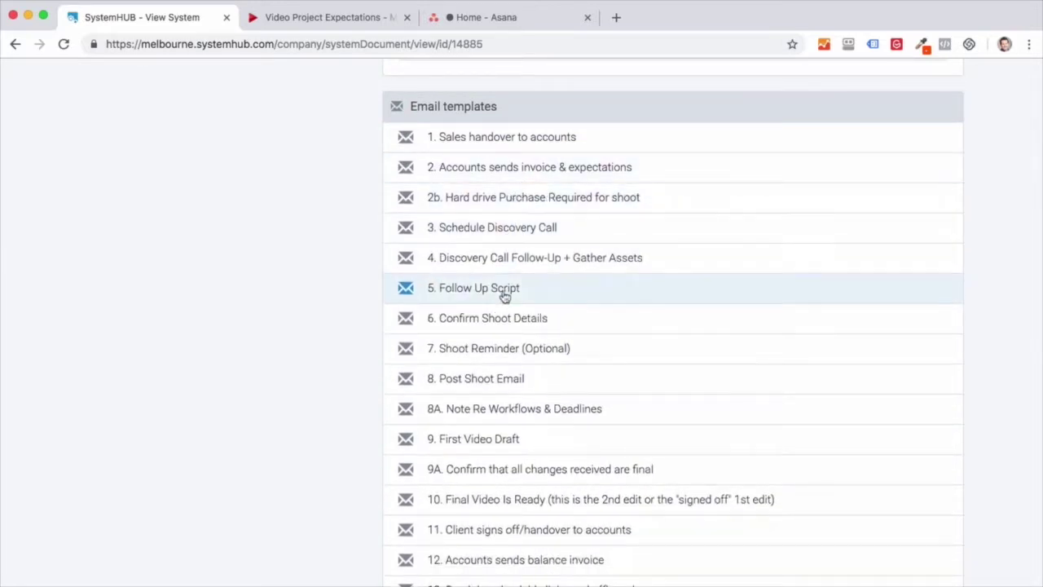
{"action": "scroll", "coordinate": [494, 318], "scroll_direction": "down", "scroll_amount": 2}
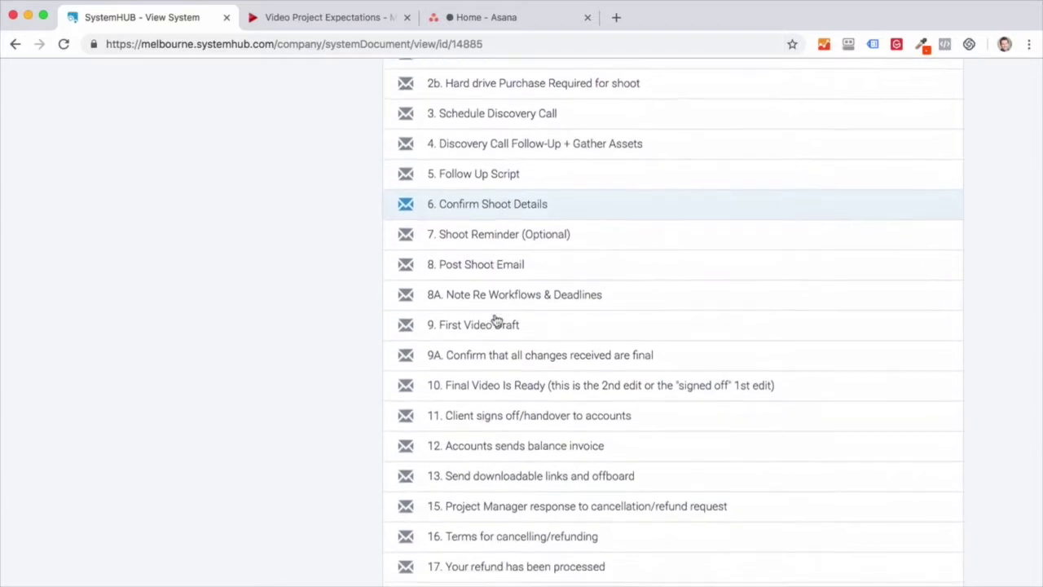
- Go back through the process document to its overview and review the notes on each phase
{"action": "scroll", "coordinate": [495, 318], "scroll_direction": "up", "scroll_amount": 15}
{"action": "scroll", "coordinate": [495, 316], "scroll_direction": "up", "scroll_amount": 20}
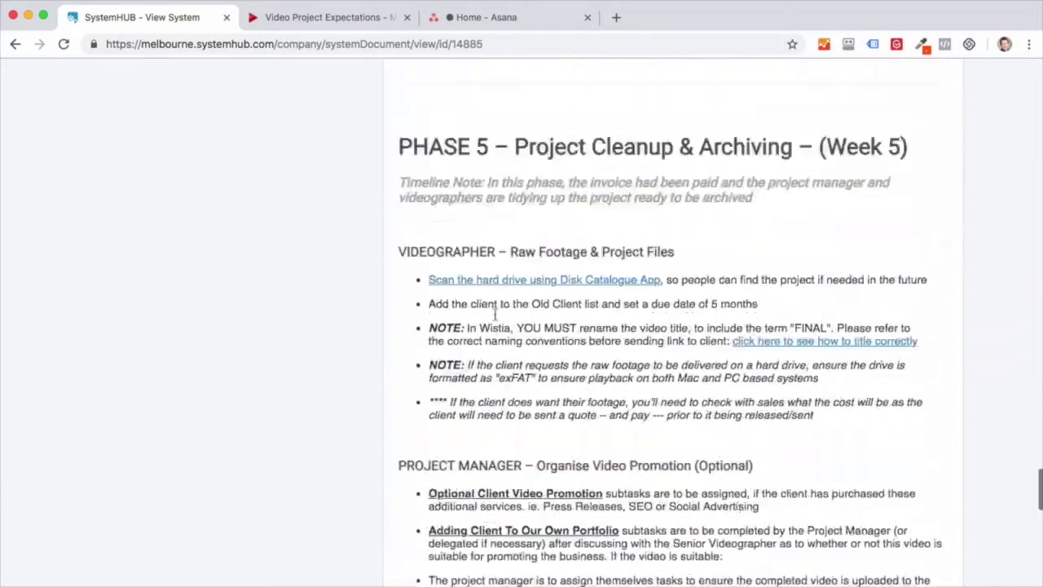
{"action": "scroll", "coordinate": [495, 316], "scroll_direction": "up", "scroll_amount": 20}
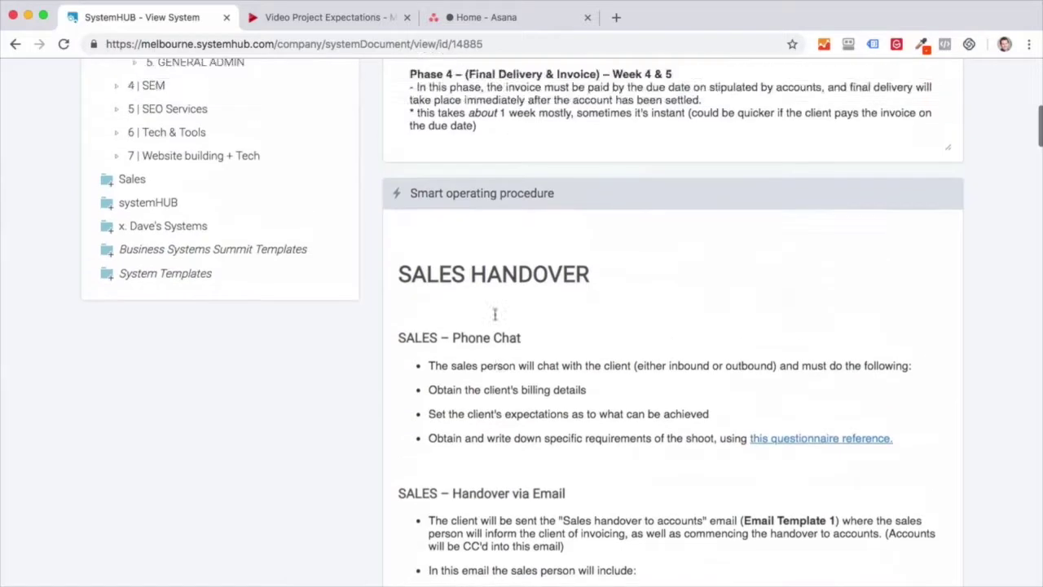
{"action": "scroll", "coordinate": [494, 316], "scroll_direction": "down", "scroll_amount": 5}
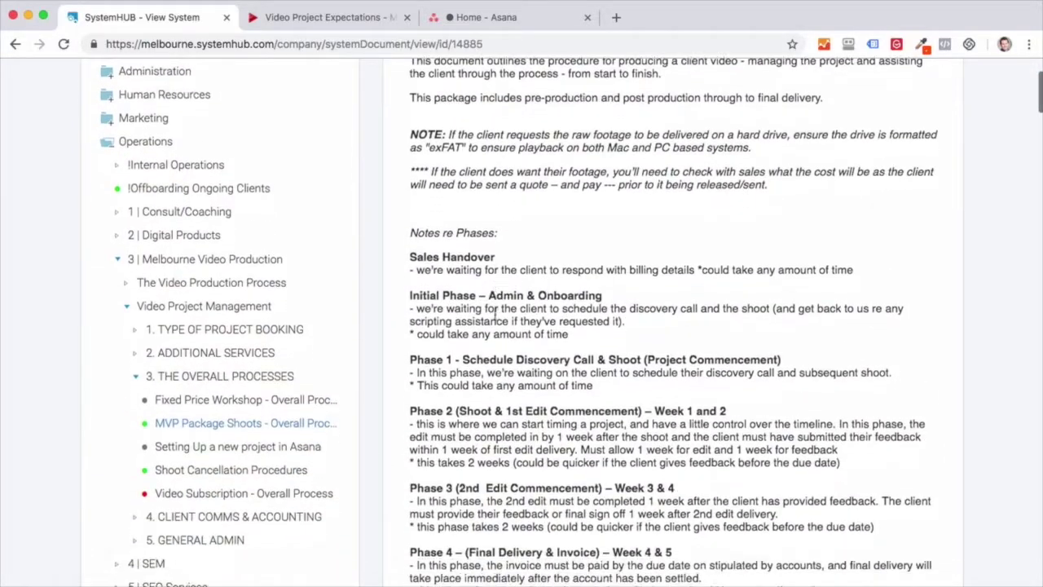
{"action": "scroll", "coordinate": [495, 316], "scroll_direction": "down", "scroll_amount": 2}
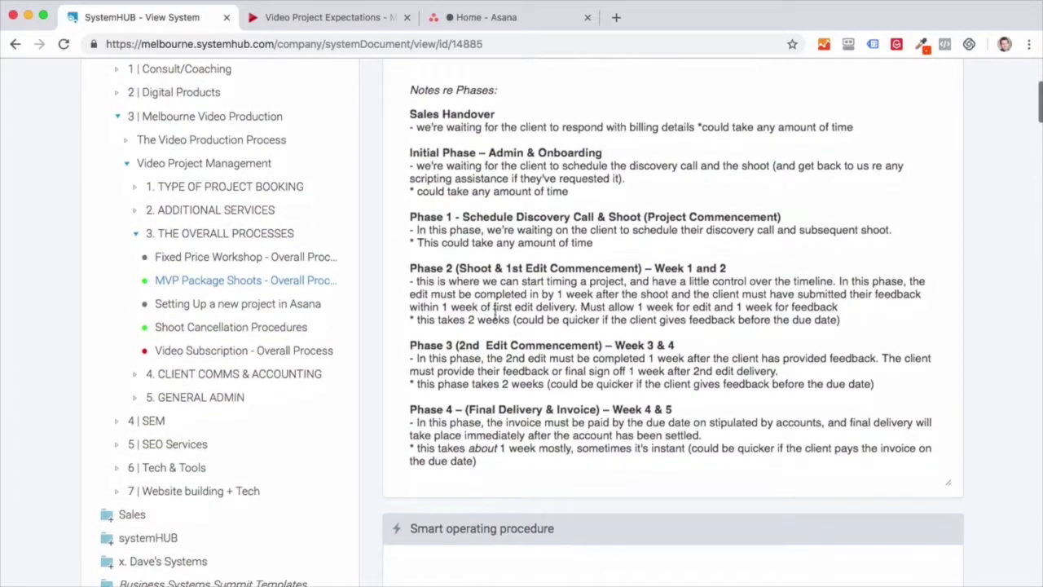
{"action": "scroll", "coordinate": [495, 316], "scroll_direction": "up", "scroll_amount": 7}
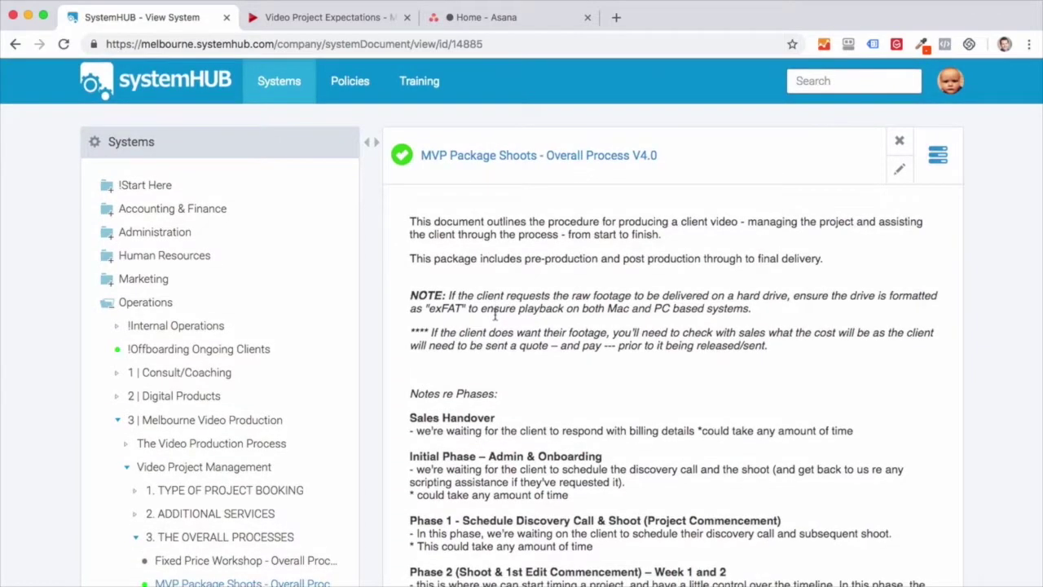
- Create a top-level folder named "BDM" in Systems
{"action": "left_click", "coordinate": [106, 304]}
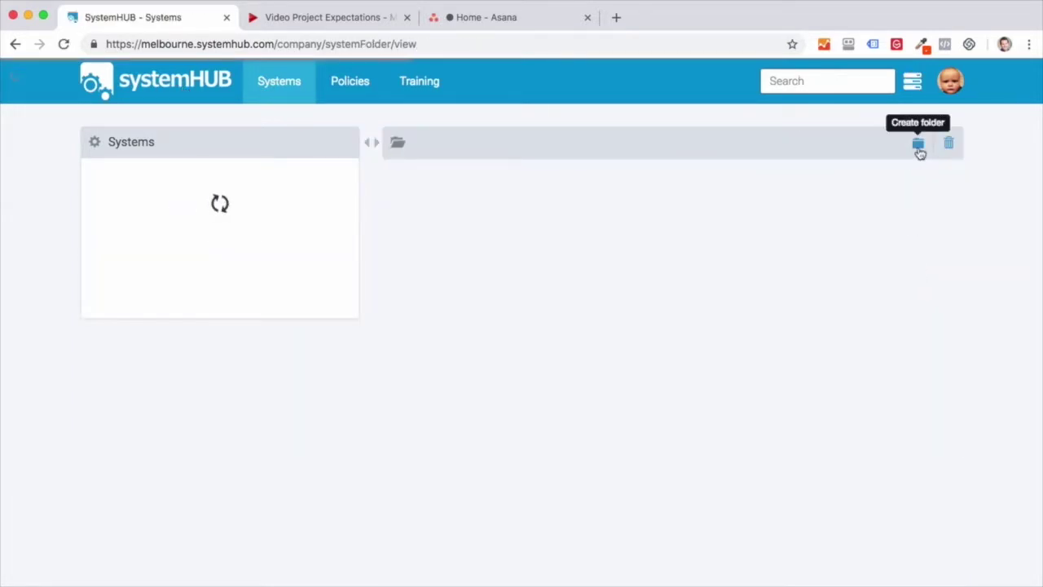
{"action": "left_click", "coordinate": [918, 147]}
{"action": "type", "text": "BDM"}
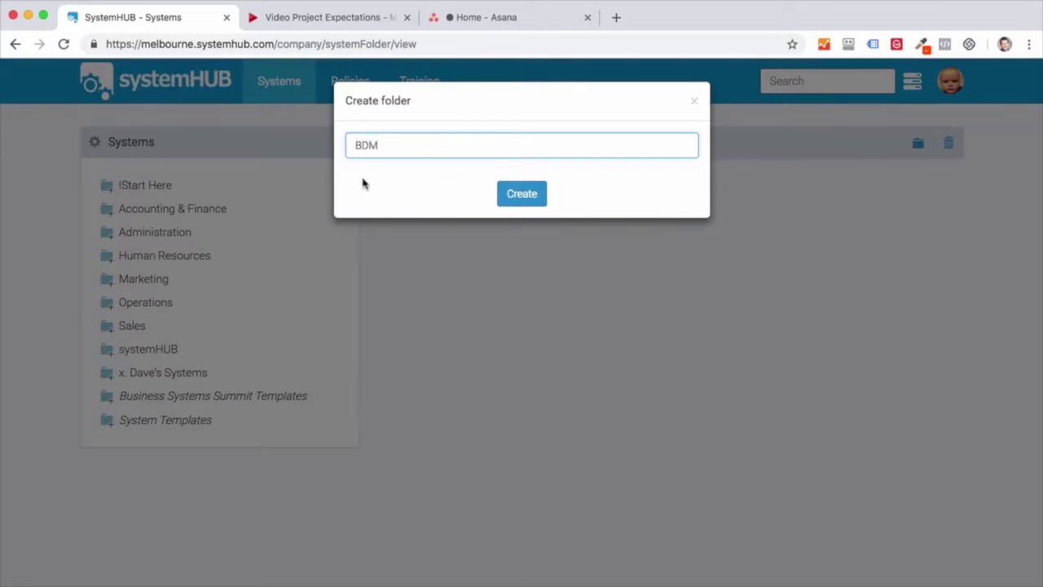
{"action": "left_click", "coordinate": [519, 194]}
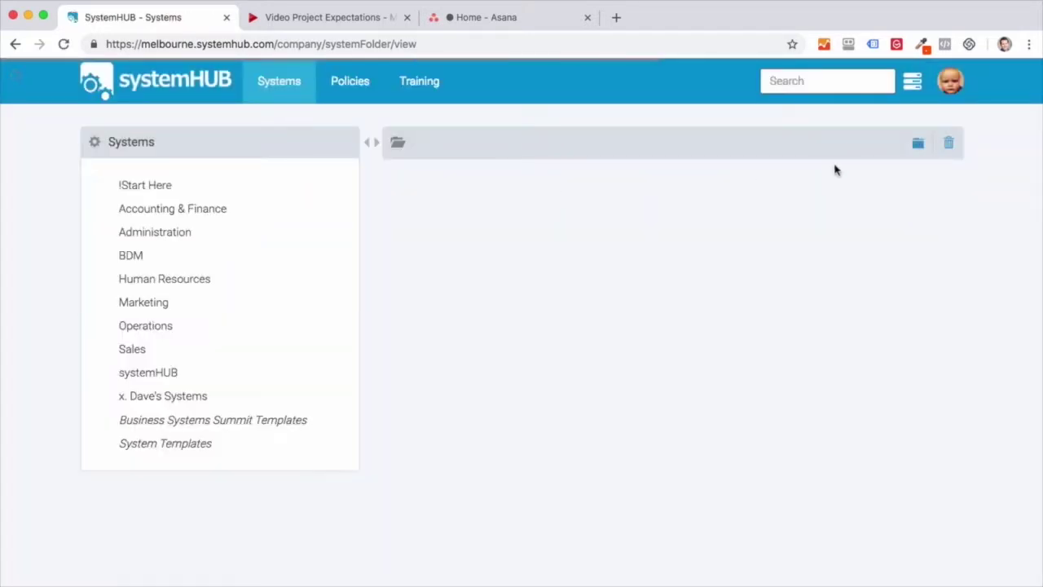
- Create a system named "Qualifying Leads" in the BDM folder and hide its properties
{"action": "left_click", "coordinate": [135, 259]}
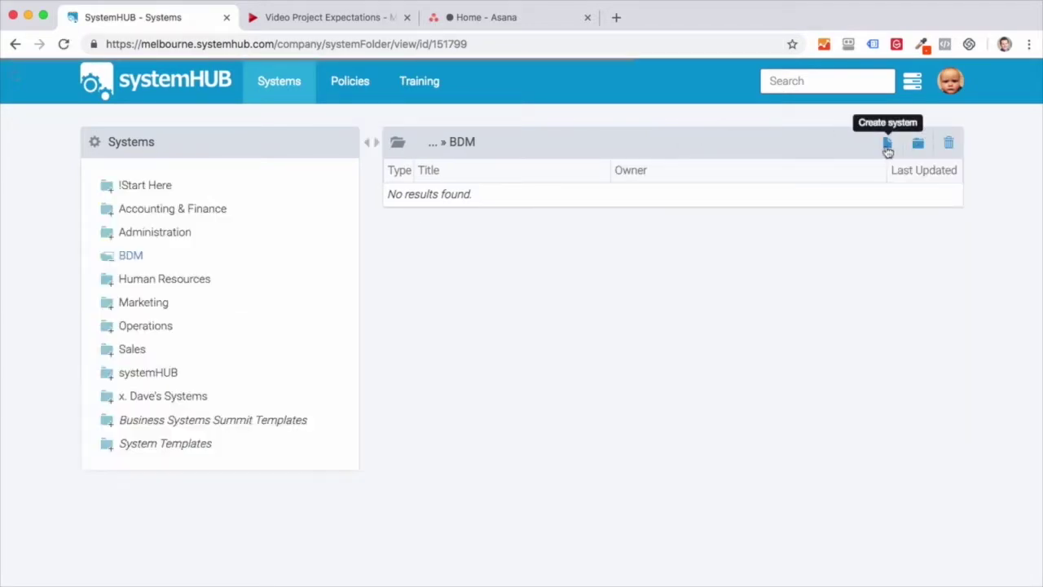
{"action": "left_click", "coordinate": [888, 145]}
{"action": "left_click", "coordinate": [397, 147]}
{"action": "type", "text": "Qualif"}
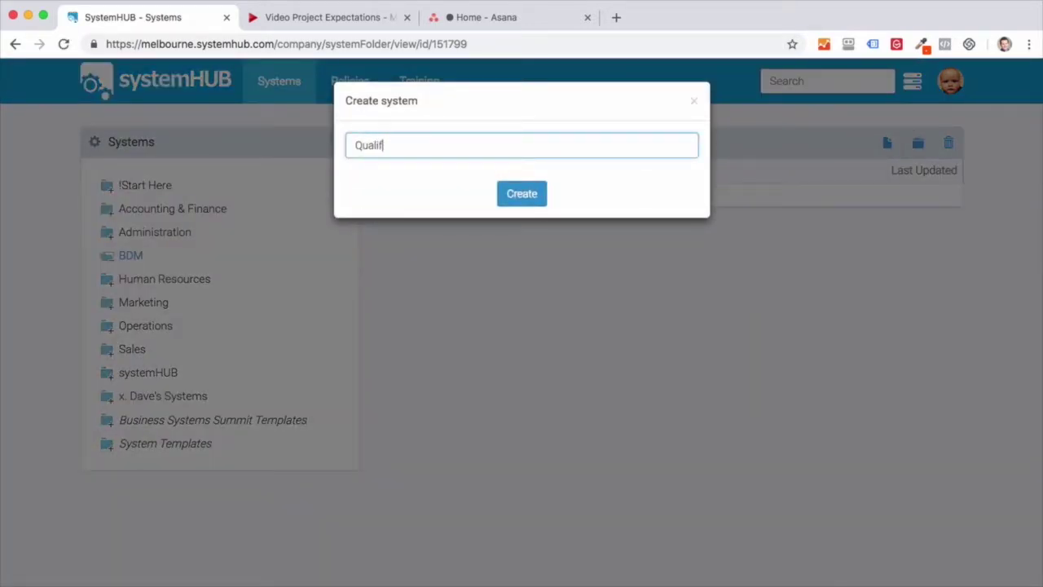
{"action": "type", "text": "ying Leads"}
{"action": "left_click", "coordinate": [514, 196]}
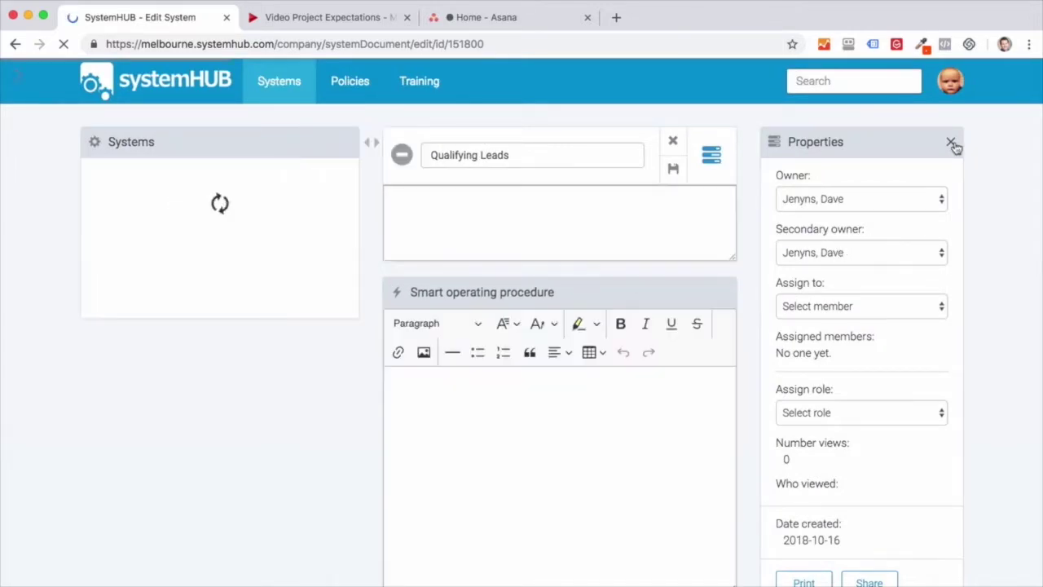
{"action": "left_click", "coordinate": [951, 143]}
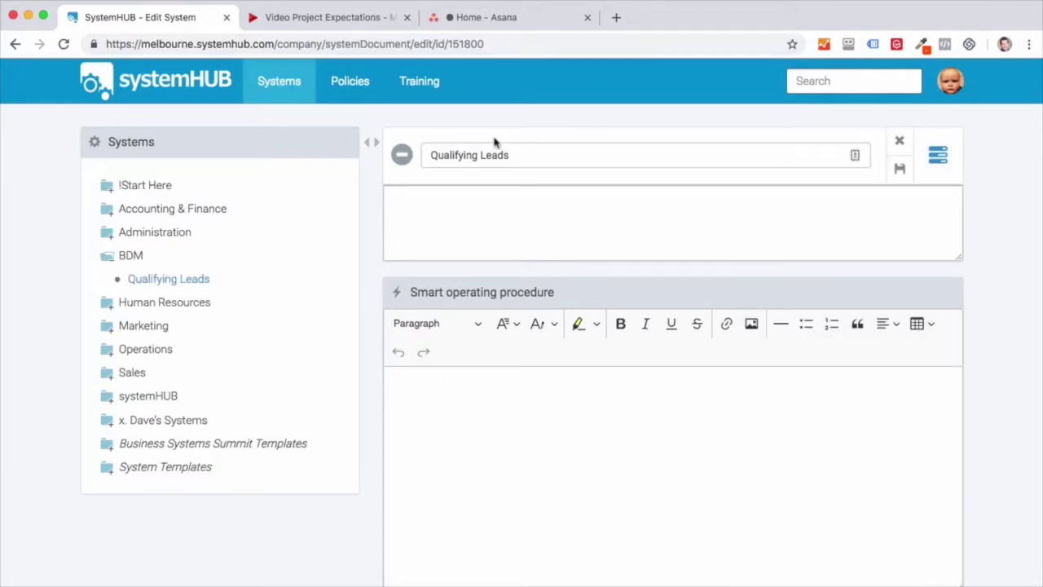
- Copy the link of "How do you stack up with Google's Content Quality Score?" from the Melbourne SEO Services YouTube channel
{"action": "key", "text": "ctrl+t"}
{"action": "type", "text": "you"}
{"action": "key", "text": "Return"}
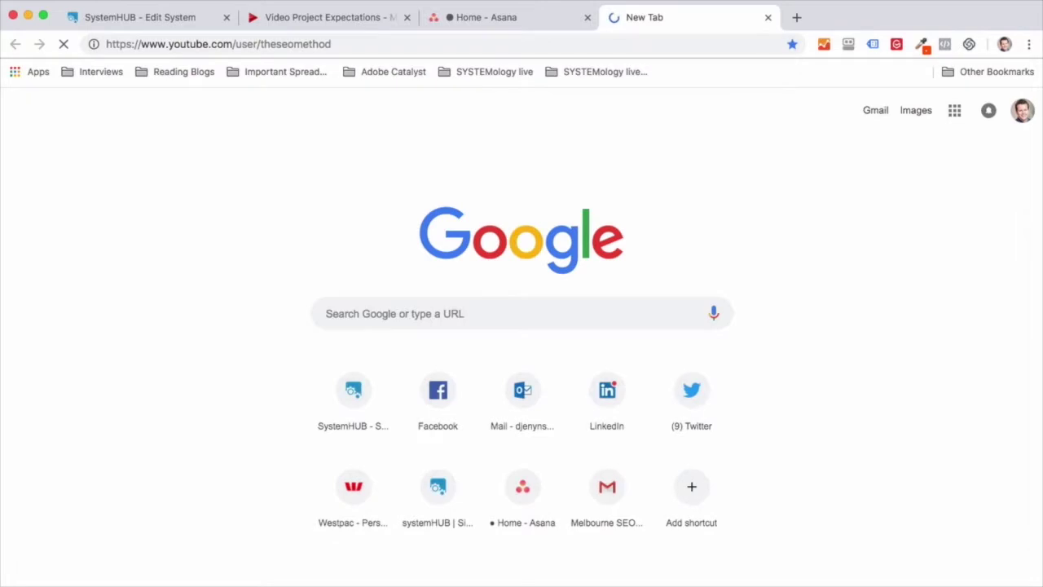
{"action": "left_click", "coordinate": [154, 18]}
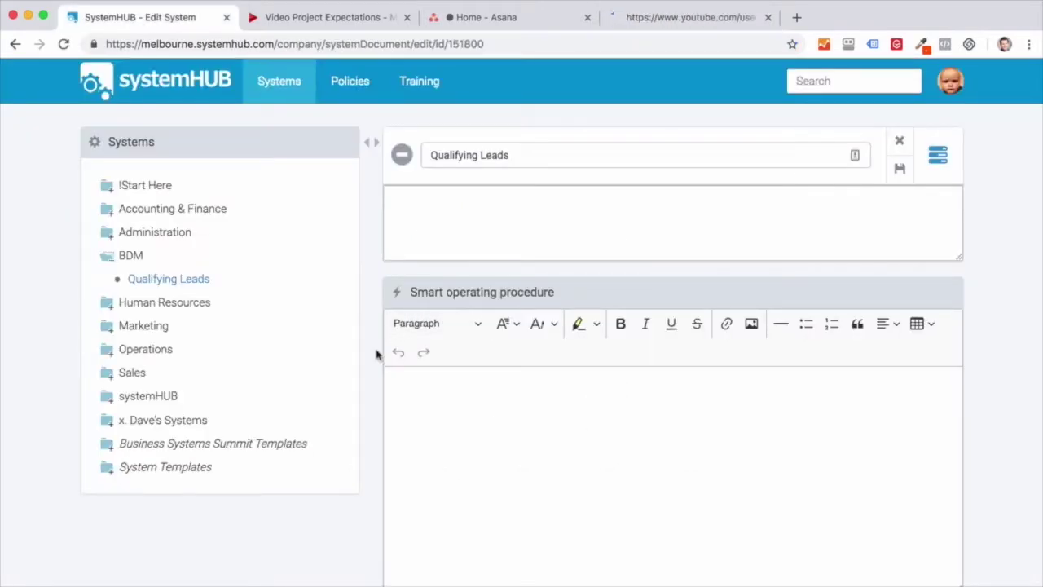
{"action": "scroll", "coordinate": [378, 353], "scroll_direction": "down", "scroll_amount": 5}
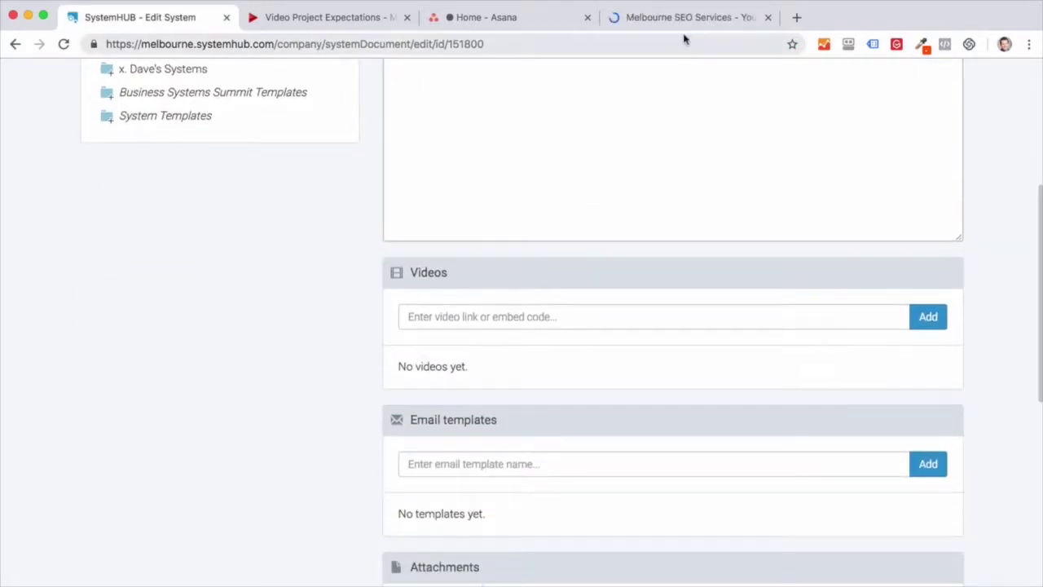
{"action": "left_click", "coordinate": [675, 20]}
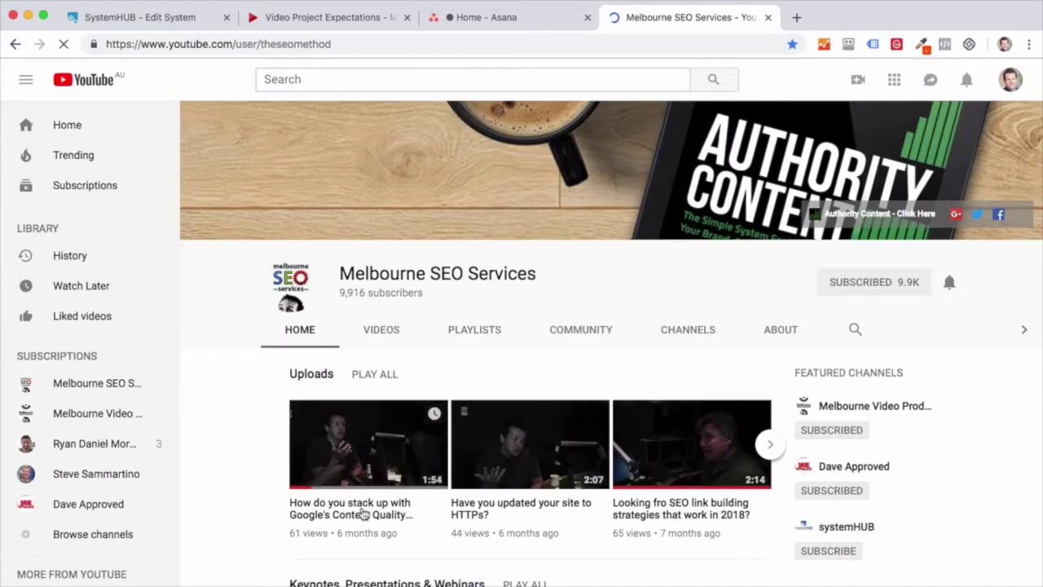
{"action": "left_click", "coordinate": [363, 512]}
{"action": "left_click", "coordinate": [401, 42]}
{"action": "key", "text": "super+c"}
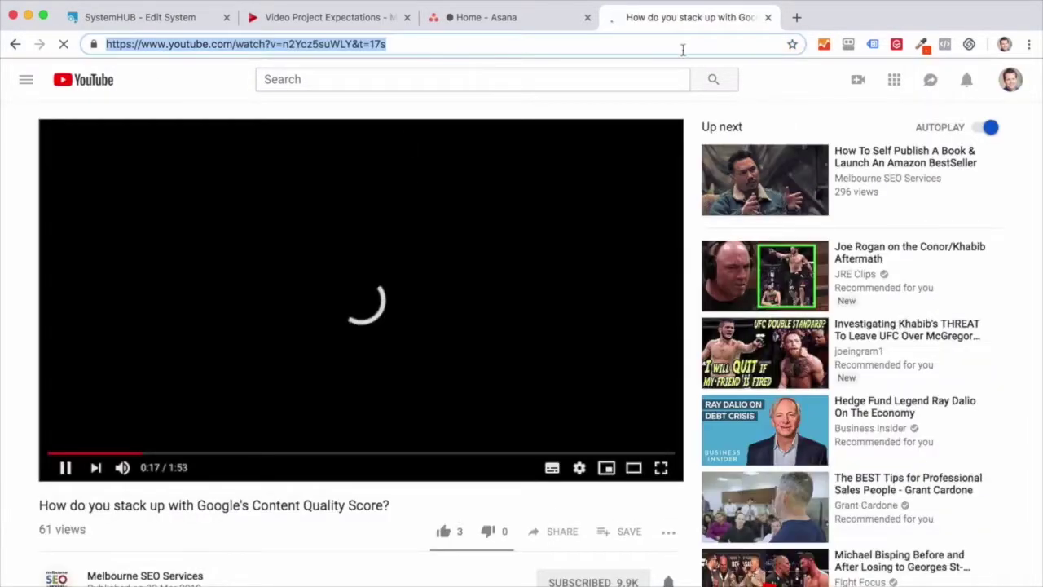
{"action": "left_click", "coordinate": [766, 18]}
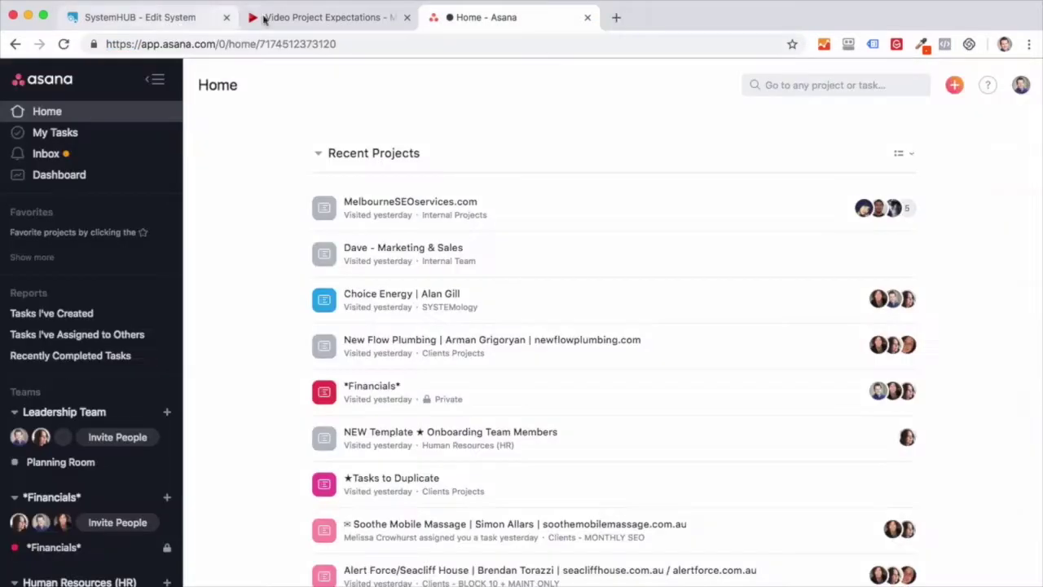
- Switch back to systemHUB and add the copied YouTube link as a video of the Qualifying Leads system
{"action": "left_click", "coordinate": [166, 27]}
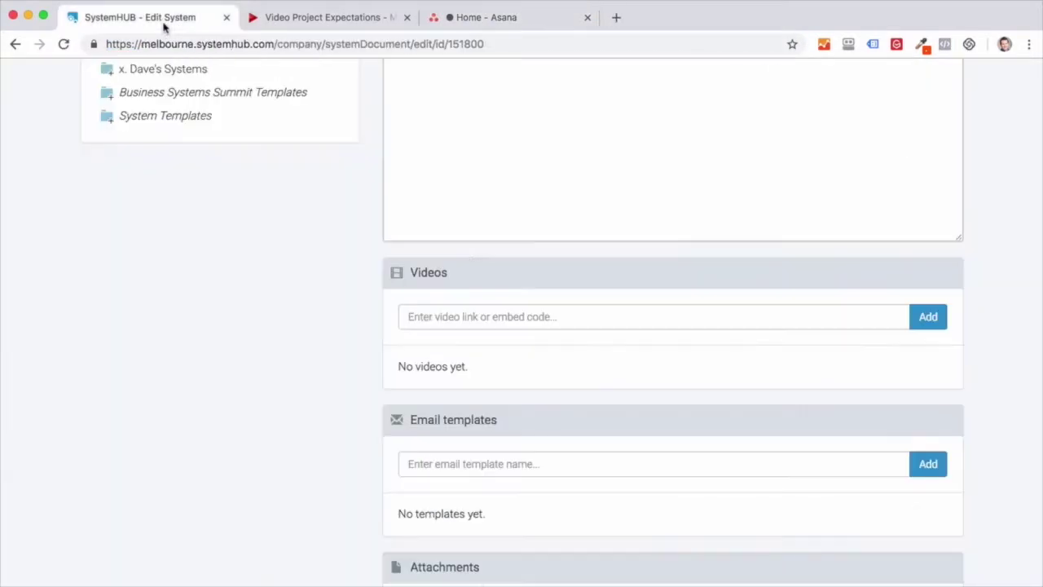
{"action": "left_click", "coordinate": [452, 320]}
{"action": "key", "text": "super+v"}
{"action": "left_click", "coordinate": [913, 322]}
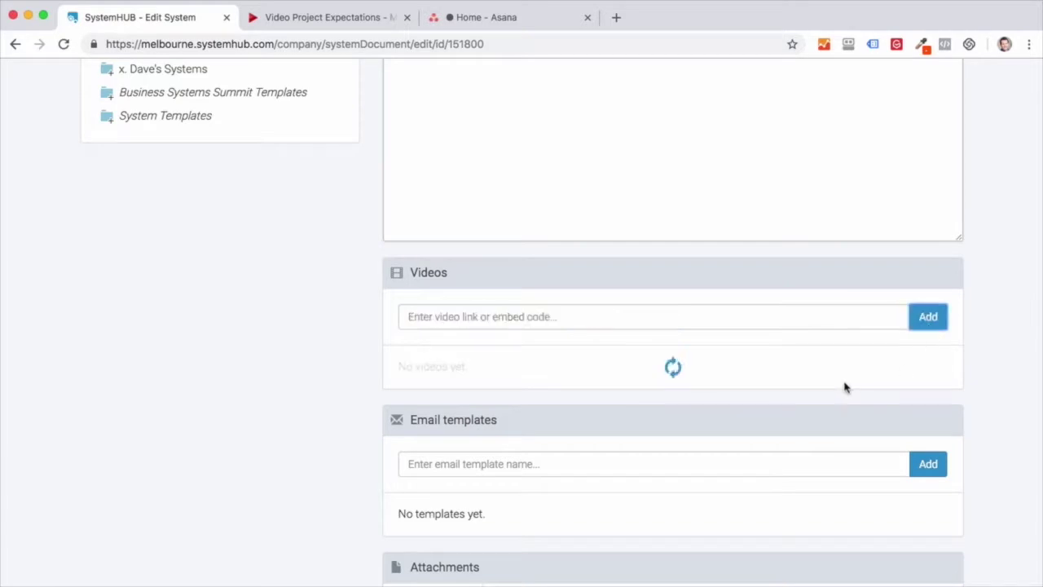
- Write a comment mentioning the systems design team member: "can you please watch this video and follow the system for creating systems."
{"action": "left_click", "coordinate": [573, 550]}
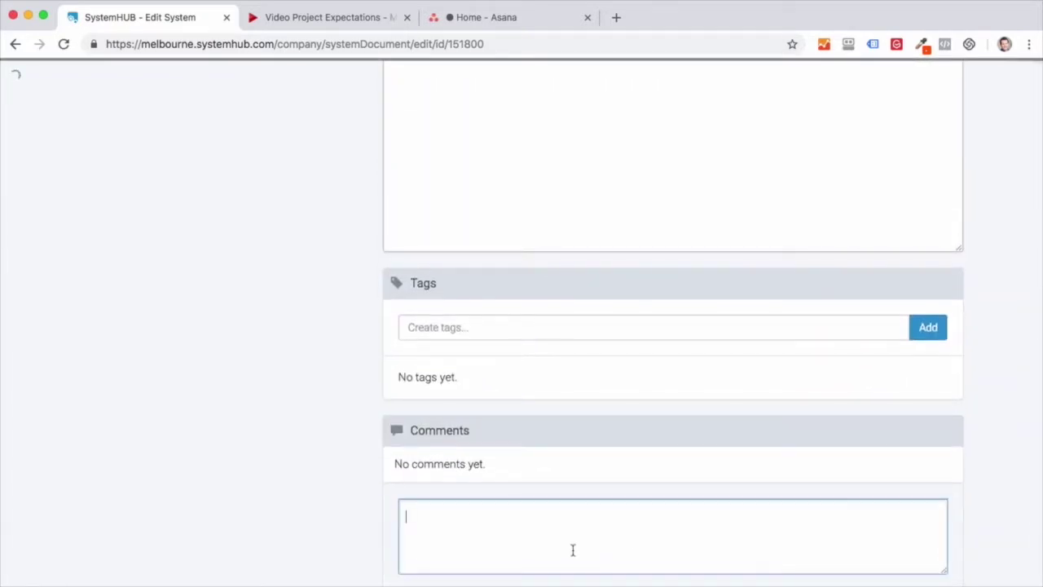
{"action": "type", "text": "Hey @kristian"}
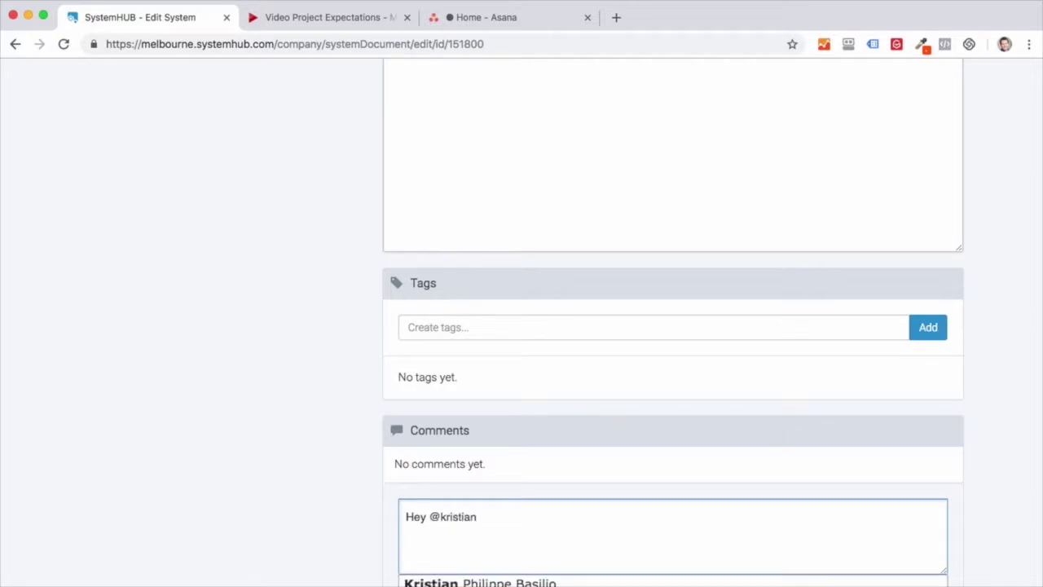
{"action": "left_click", "coordinate": [570, 580]}
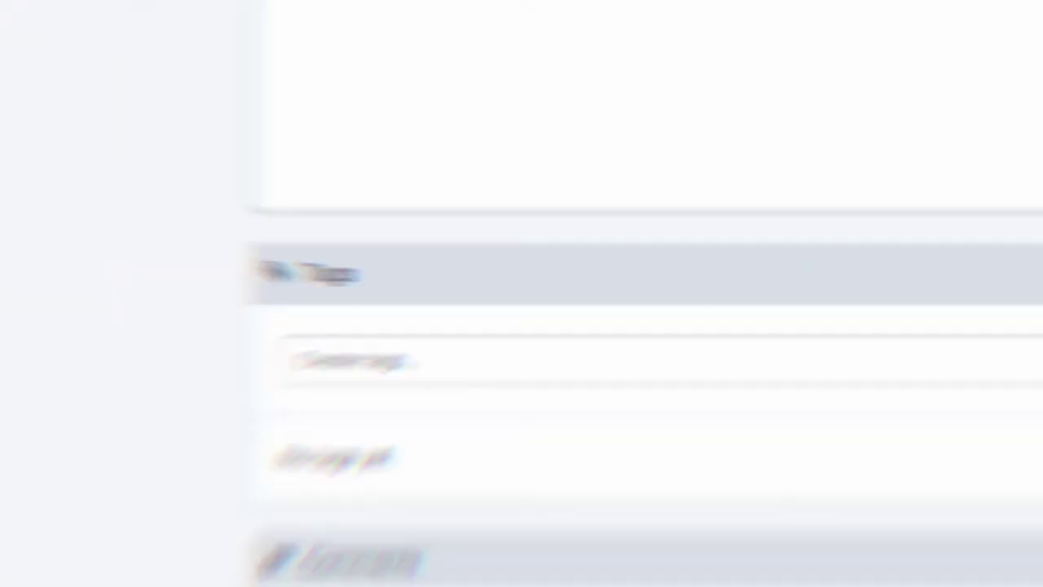
{"action": "type", "text": "llow the system for cea"}
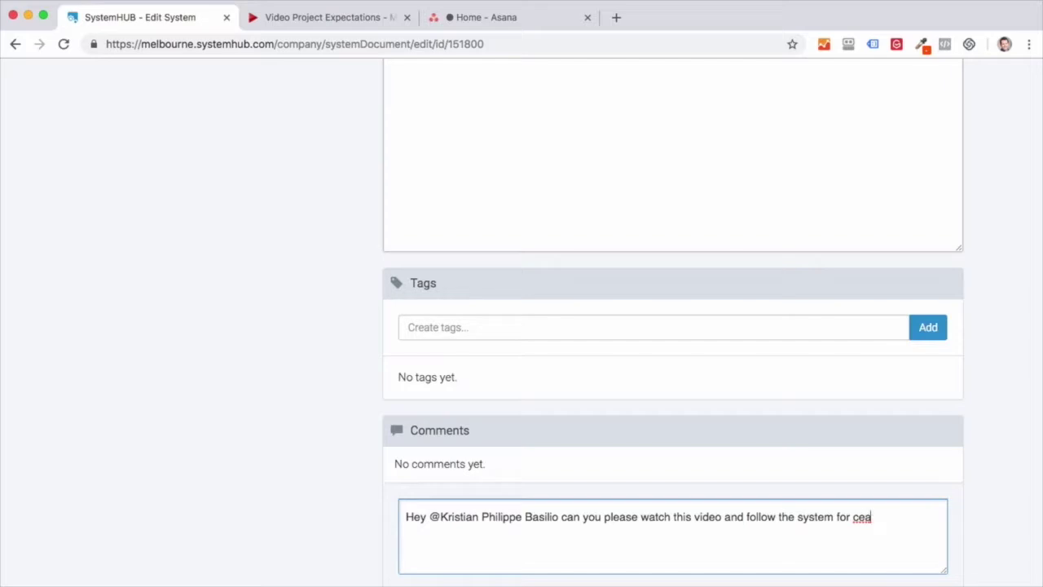
{"action": "type", "text": "tems."}
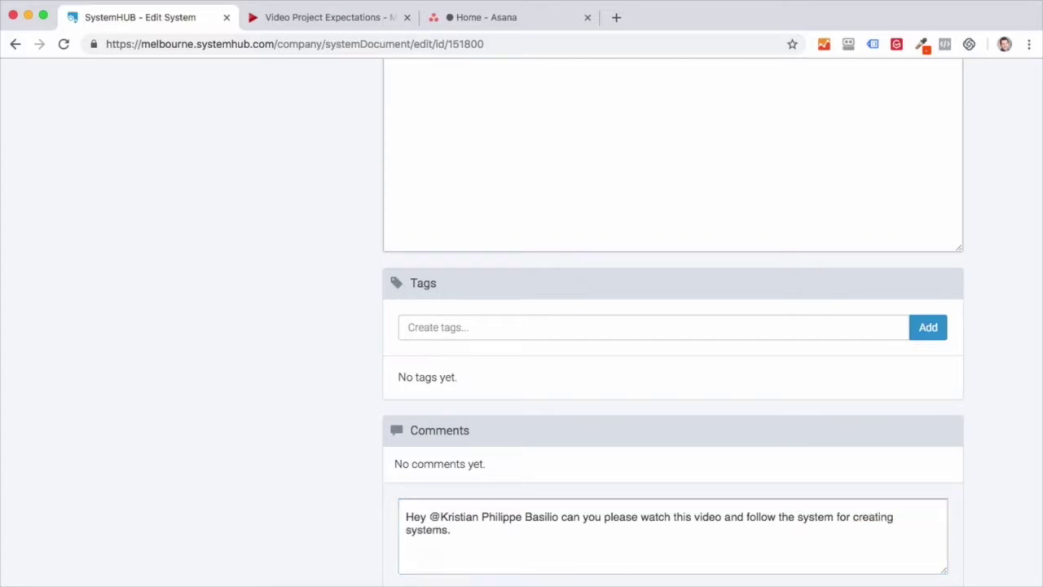
{"action": "key", "text": "Return"}
- Show the Qualifying Leads properties, check the owner choices, and assign the Sales role to the system
{"action": "scroll", "coordinate": [954, 524], "scroll_direction": "up", "scroll_amount": 5}
{"action": "scroll", "coordinate": [957, 527], "scroll_direction": "up", "scroll_amount": 5}
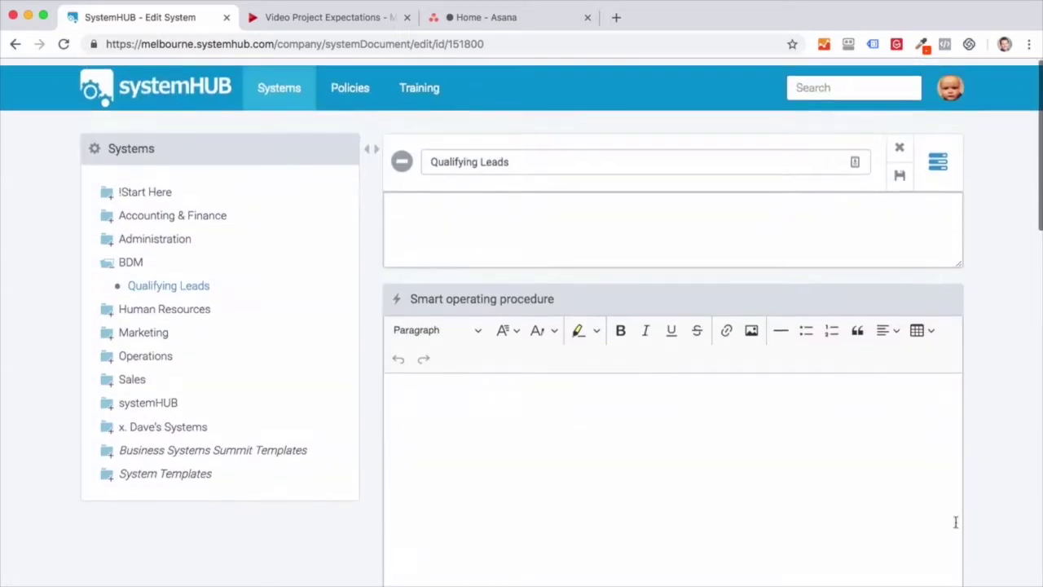
{"action": "left_click", "coordinate": [941, 163]}
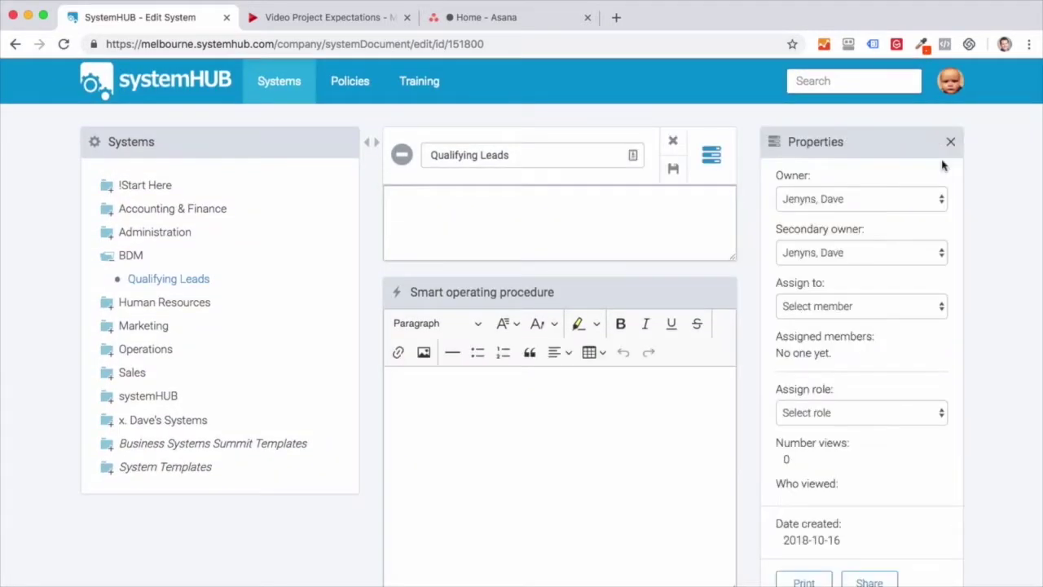
{"action": "left_click", "coordinate": [864, 201]}
{"action": "left_click", "coordinate": [861, 201]}
{"action": "left_click", "coordinate": [847, 254]}
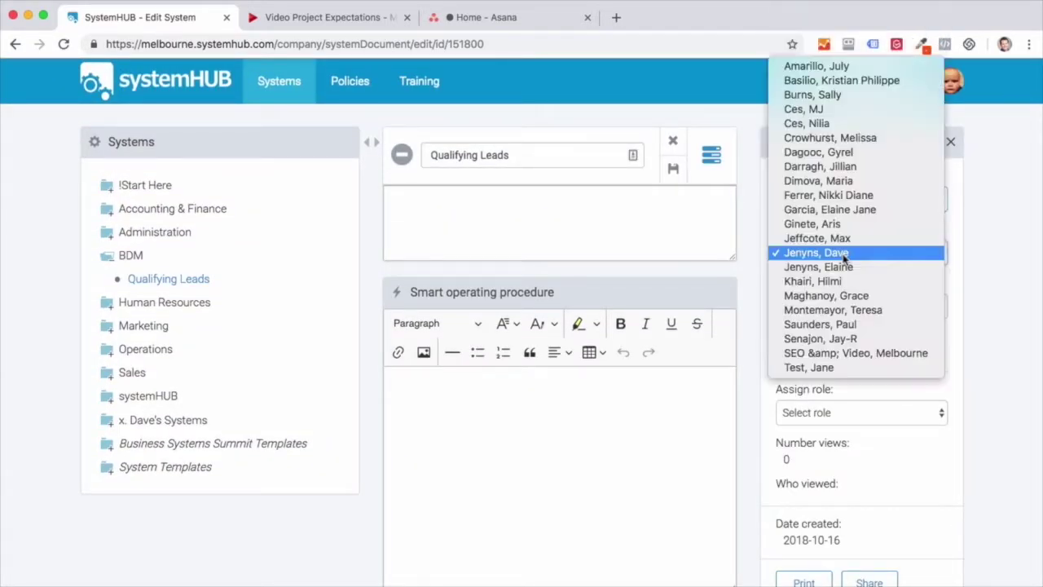
{"action": "left_click", "coordinate": [845, 253]}
{"action": "scroll", "coordinate": [970, 305], "scroll_direction": "down", "scroll_amount": 3}
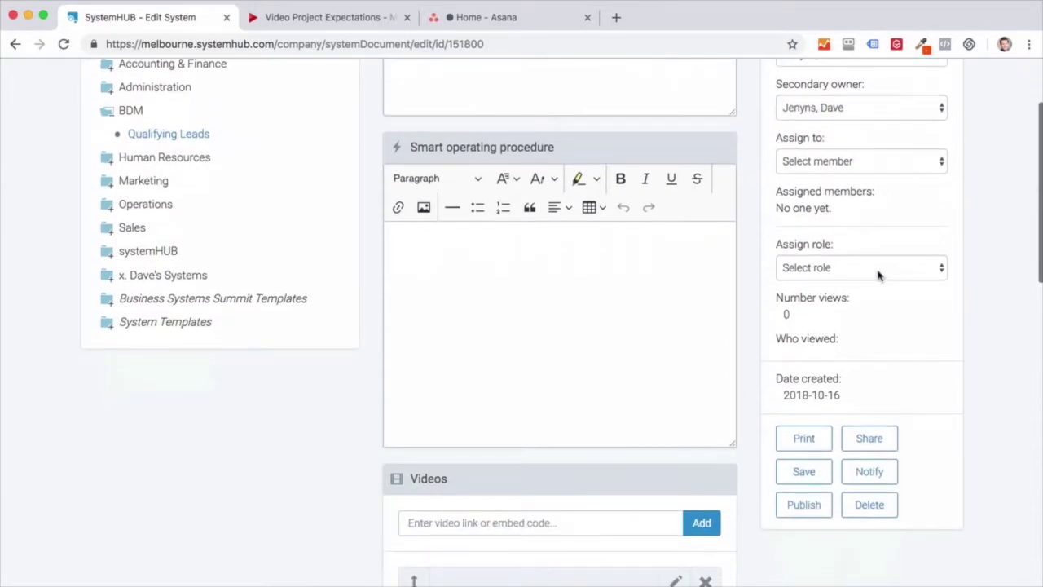
{"action": "left_click", "coordinate": [877, 275]}
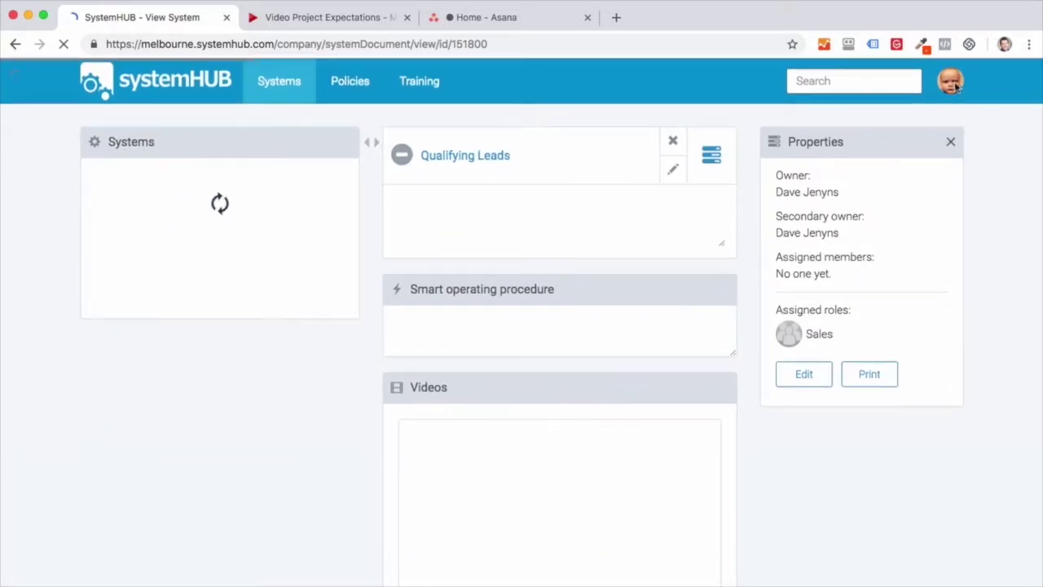
- Look over the company's roles and members, and view the user type options in the test member's details
{"action": "left_click", "coordinate": [954, 84]}
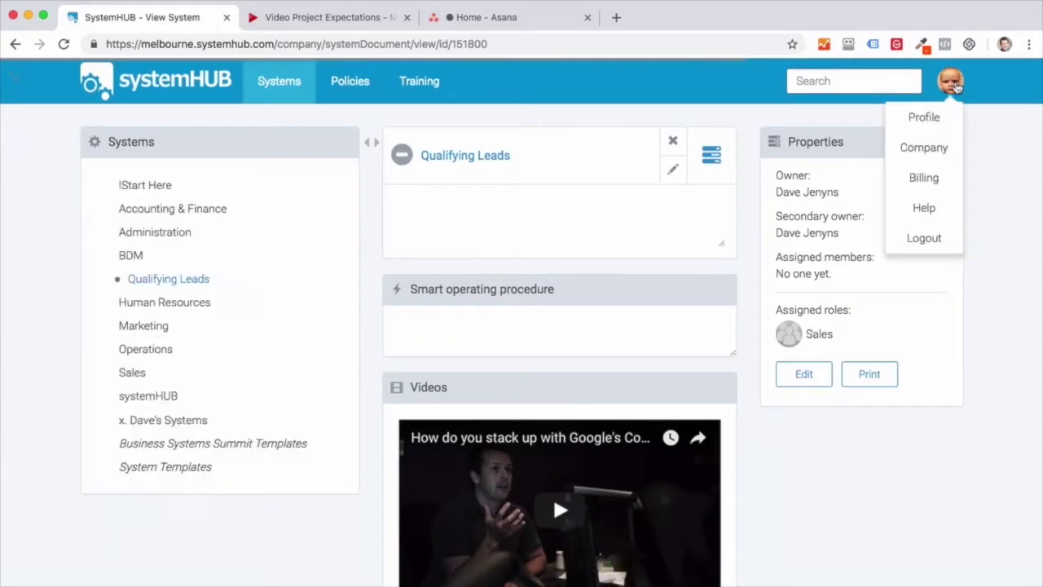
{"action": "left_click", "coordinate": [924, 154]}
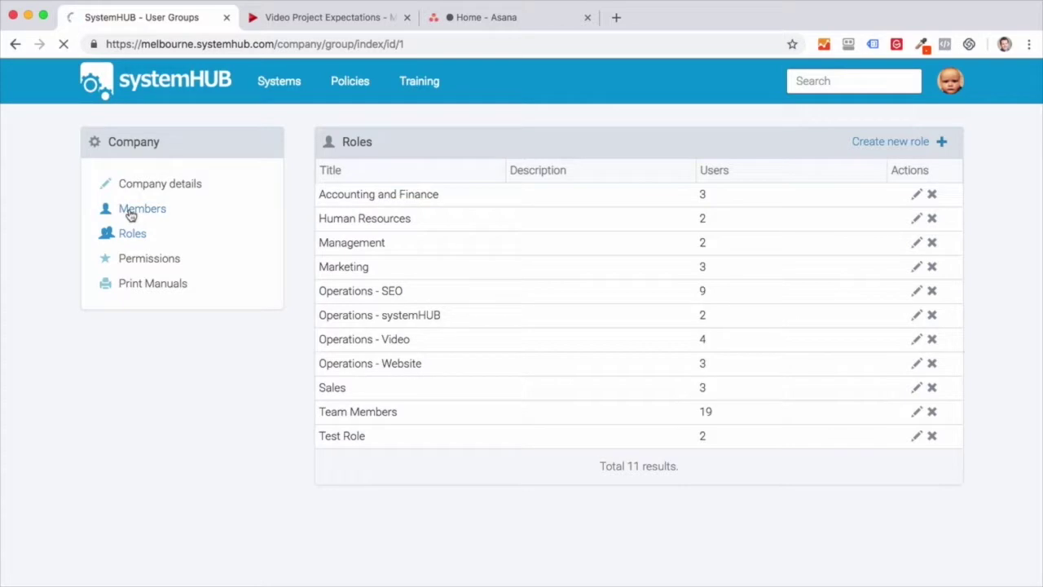
{"action": "scroll", "coordinate": [383, 396], "scroll_direction": "down", "scroll_amount": 5}
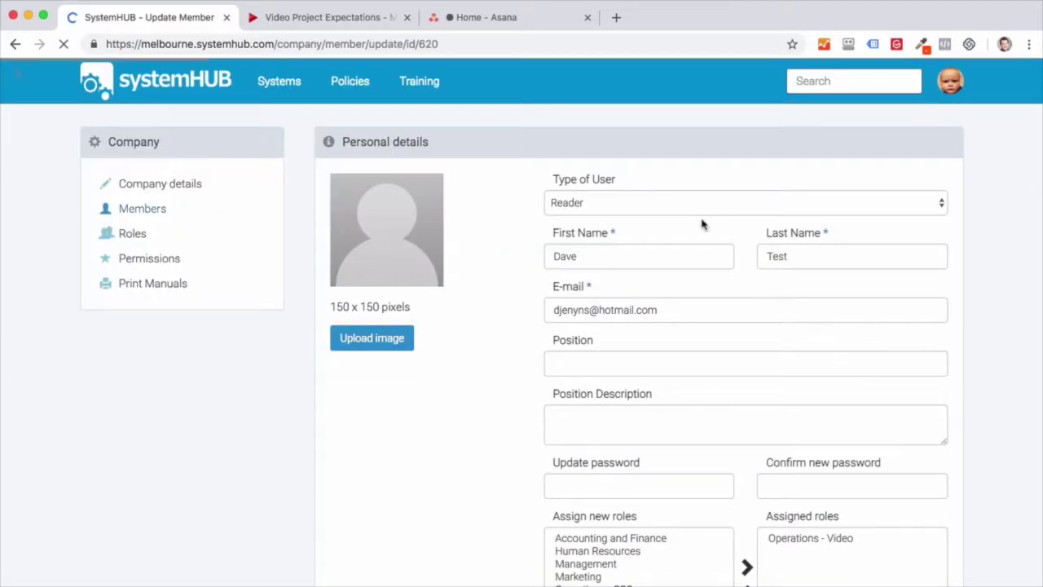
{"action": "left_click", "coordinate": [697, 202]}
{"action": "left_click", "coordinate": [694, 203]}
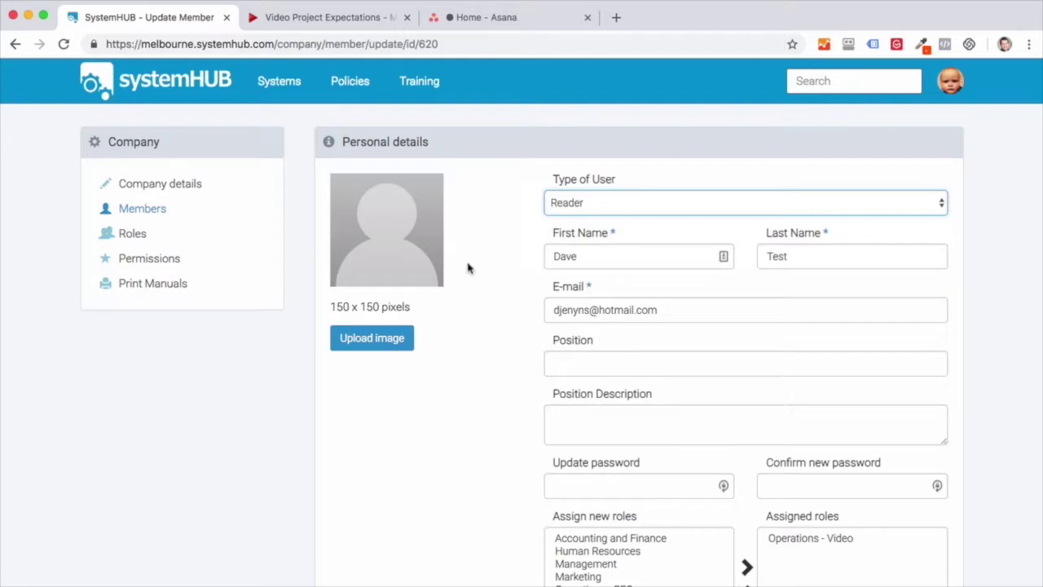
- Assign the Management role to the test member, take it away again and save the member's details
{"action": "scroll", "coordinate": [482, 266], "scroll_direction": "down", "scroll_amount": 2}
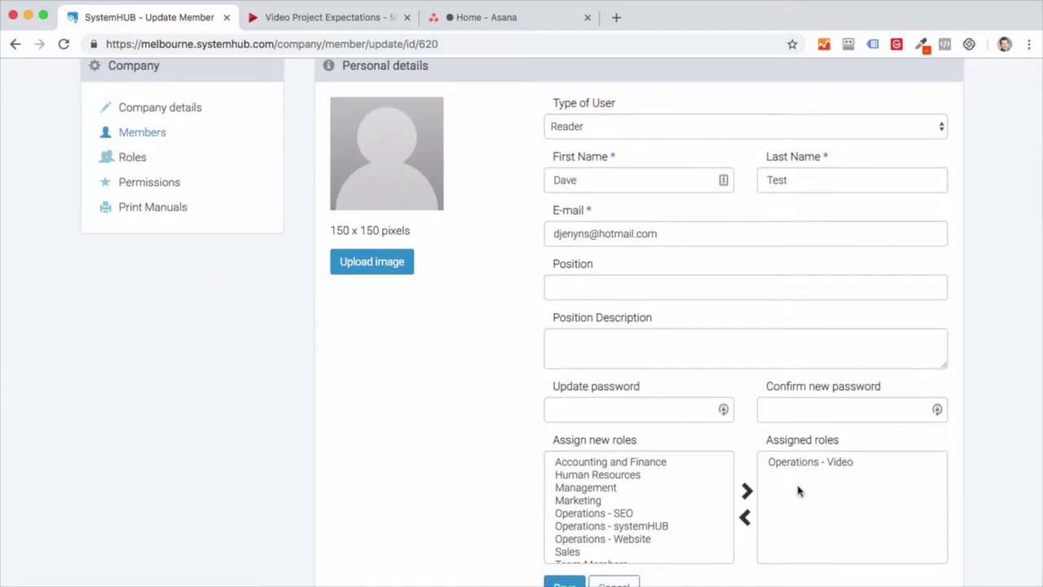
{"action": "left_click", "coordinate": [803, 462]}
{"action": "left_click", "coordinate": [657, 488]}
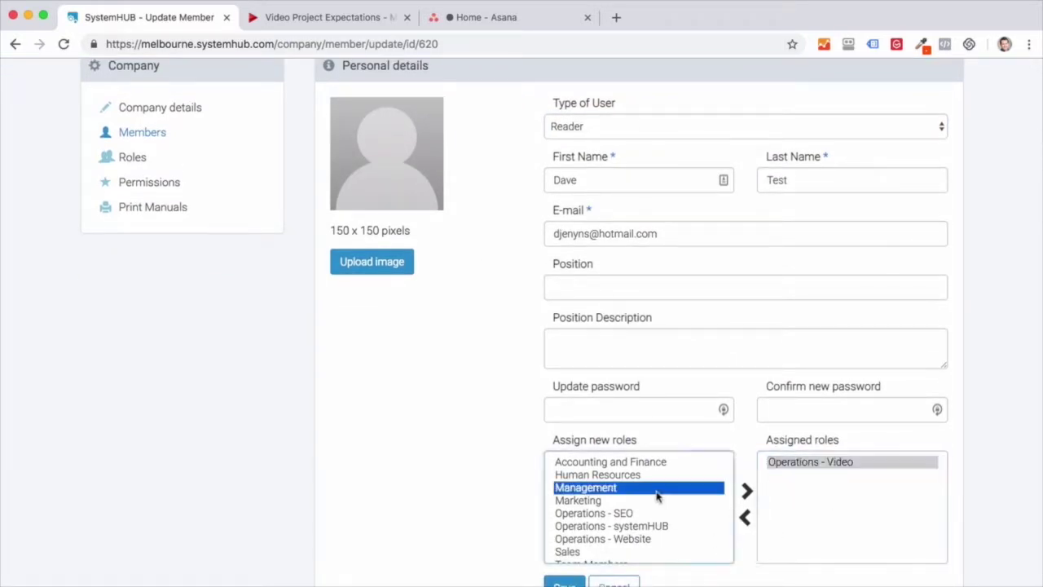
{"action": "left_click", "coordinate": [744, 493]}
{"action": "left_click", "coordinate": [797, 477]}
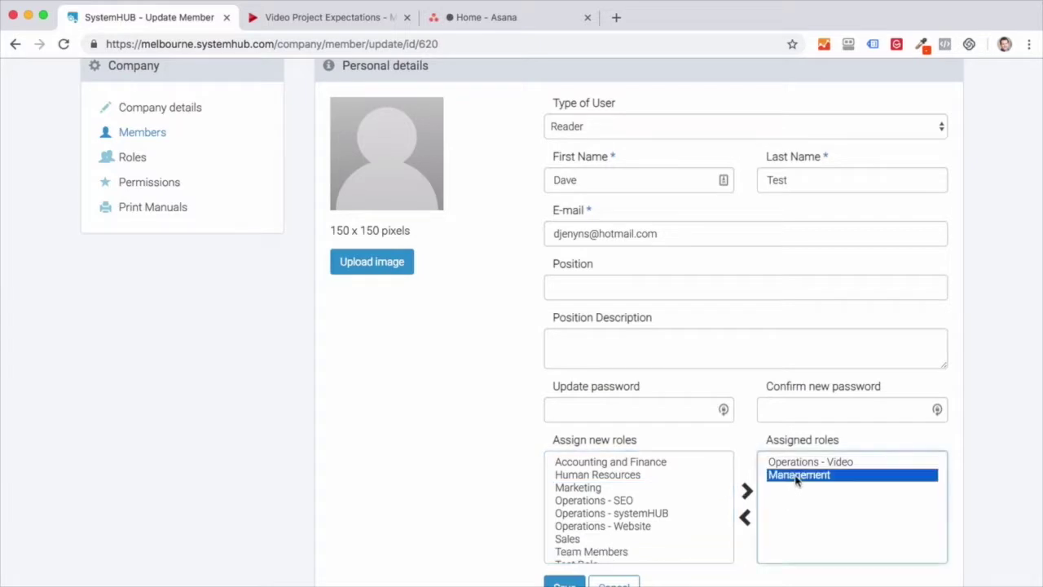
{"action": "left_click", "coordinate": [744, 519]}
{"action": "left_click", "coordinate": [564, 583]}
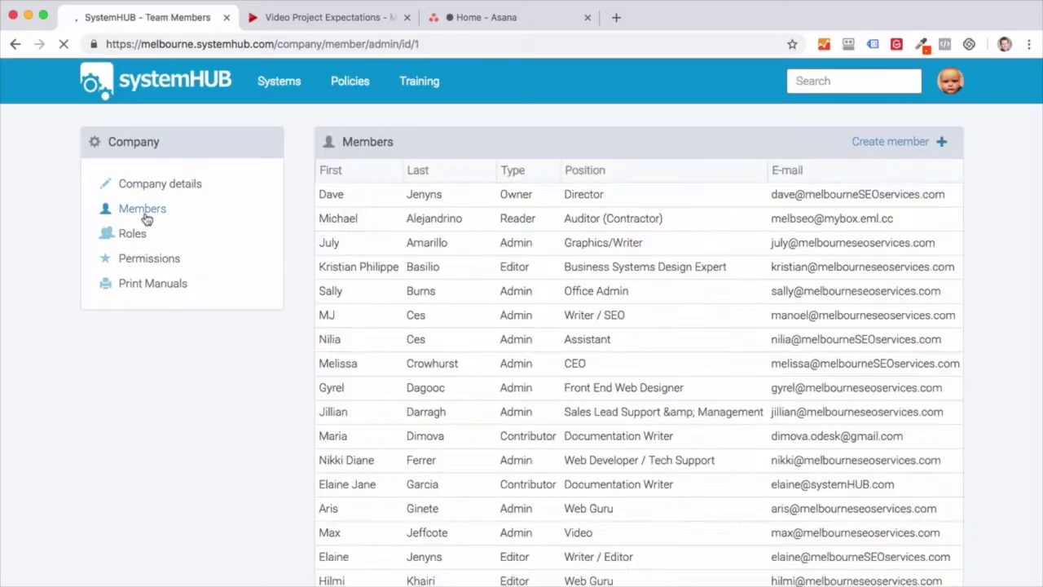
- Look through the member list, and examine the Accounting & Finance and Administration folders in the restricted Systems view
{"action": "scroll", "coordinate": [619, 356], "scroll_direction": "down", "scroll_amount": 5}
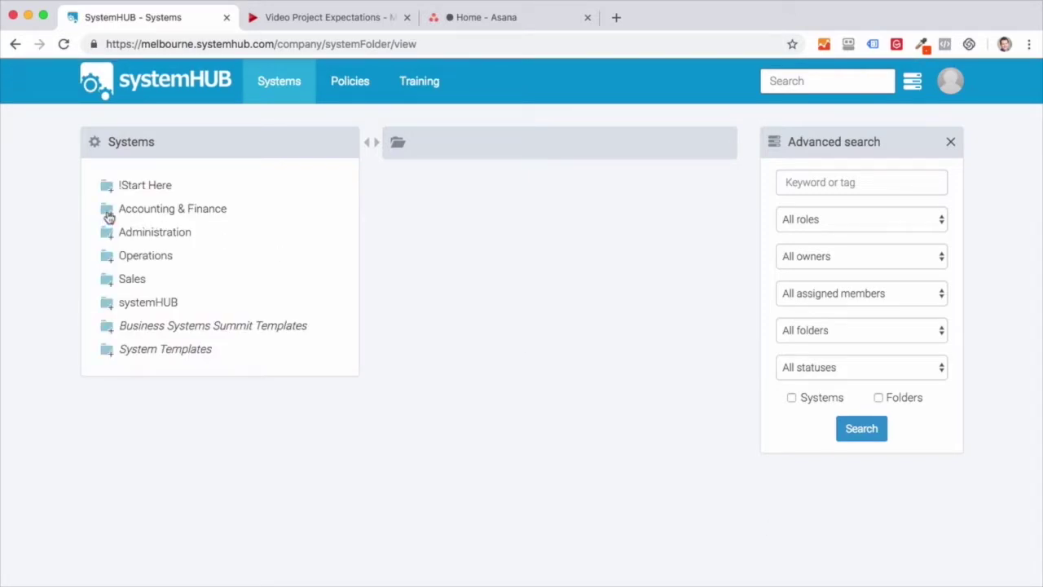
{"action": "left_click", "coordinate": [108, 213]}
{"action": "left_click", "coordinate": [115, 235]}
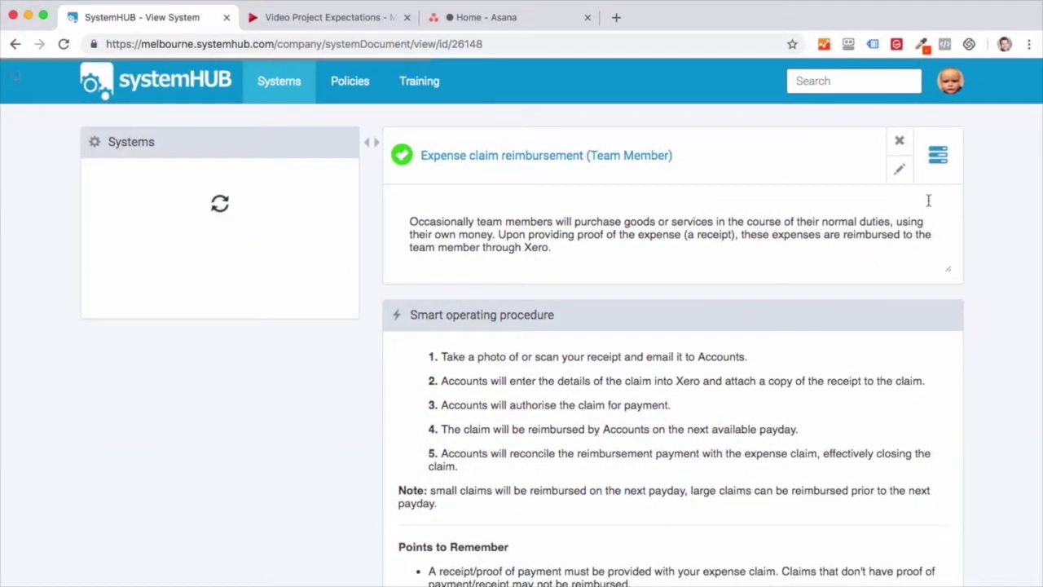
- Narrow the systems tree beside "Expense claim reimbursement (Team Member)" and open the document's editable properties to review its views and modification details
{"action": "left_click_drag", "start_coordinate": [371, 145], "coordinate": [334, 144]}
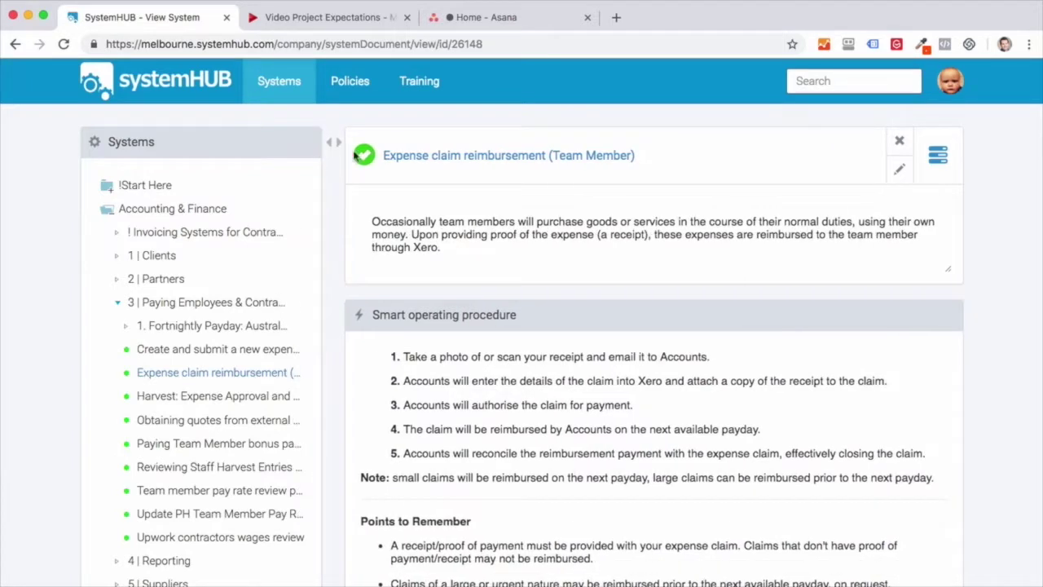
{"action": "left_click", "coordinate": [942, 159]}
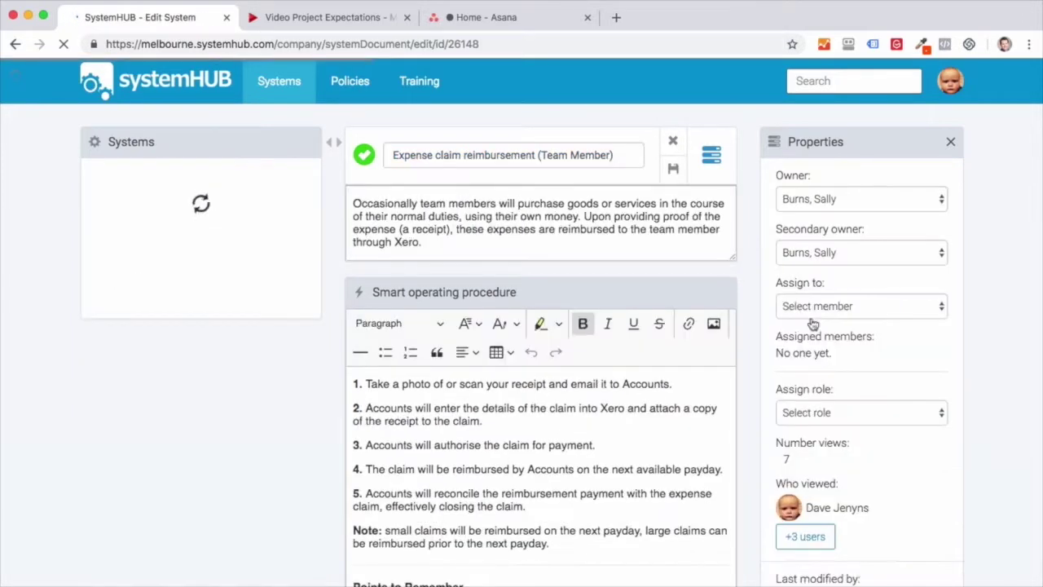
{"action": "scroll", "coordinate": [990, 398], "scroll_direction": "down", "scroll_amount": 5}
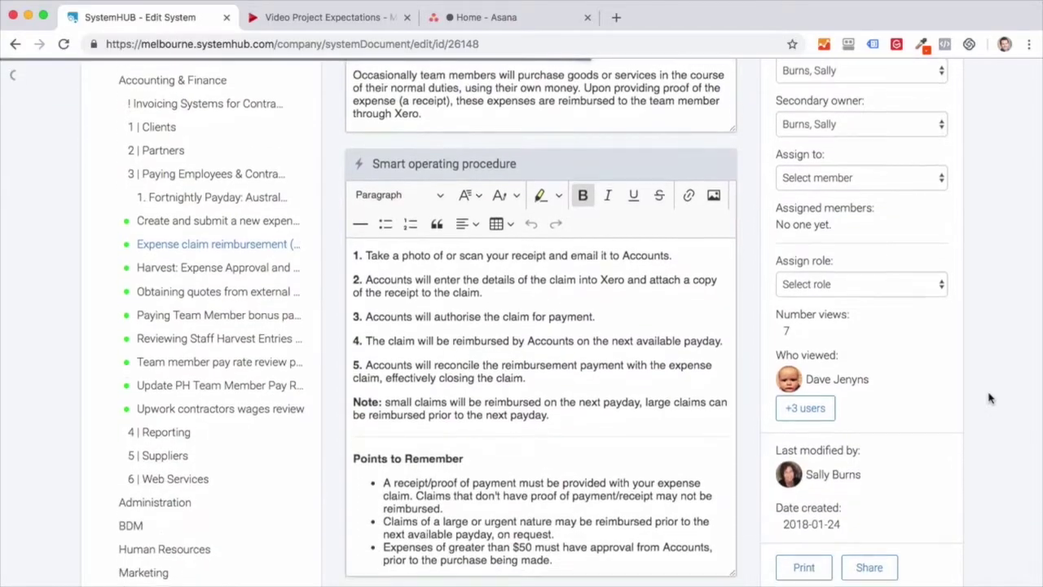
- Generate the external share link for the "Expense claim reimbursement (Team Member)" system and copy it
{"action": "scroll", "coordinate": [990, 397], "scroll_direction": "down", "scroll_amount": 1}
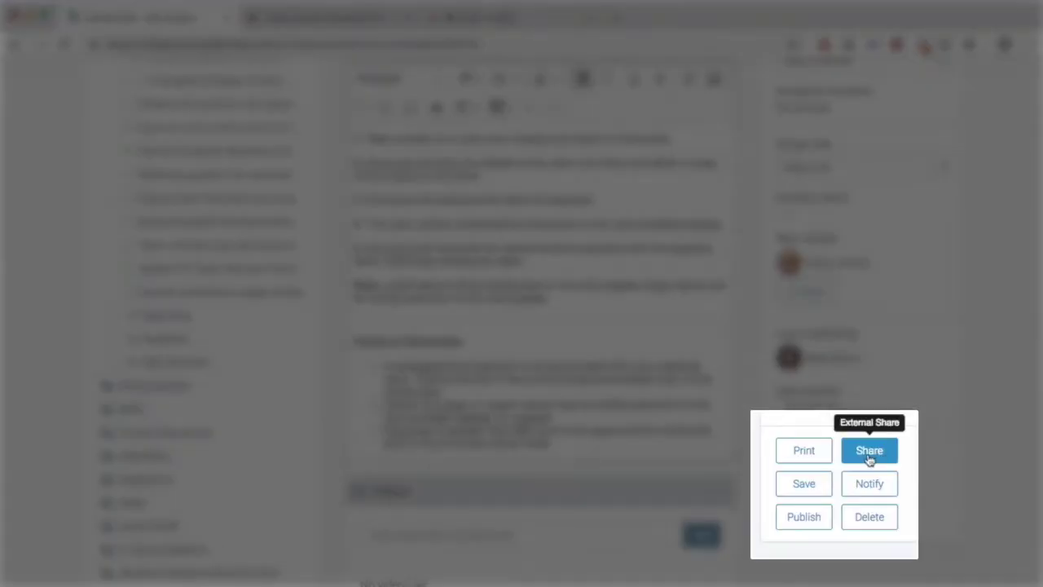
{"action": "left_click", "coordinate": [867, 452]}
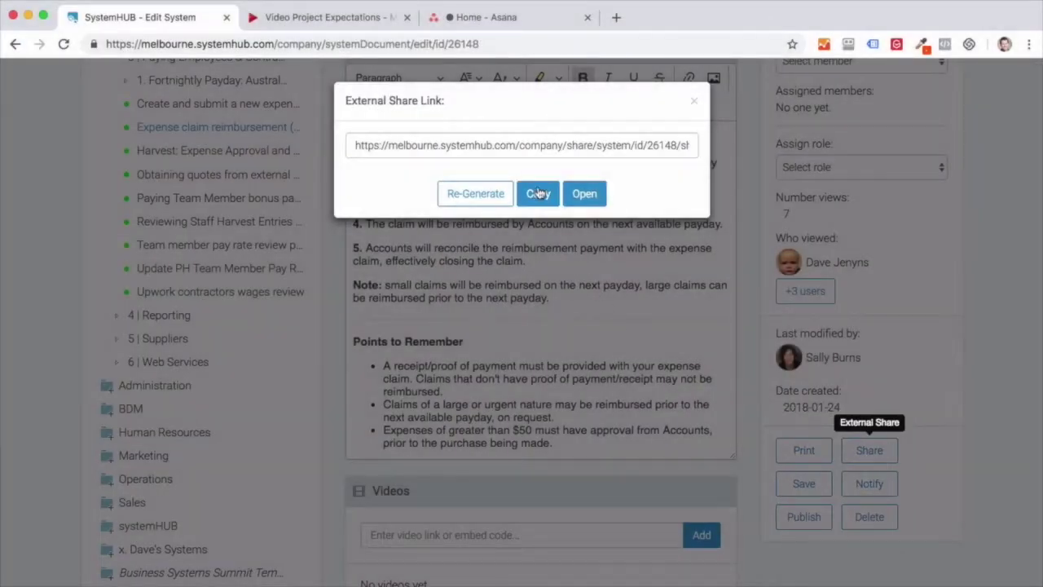
{"action": "left_click", "coordinate": [538, 193]}
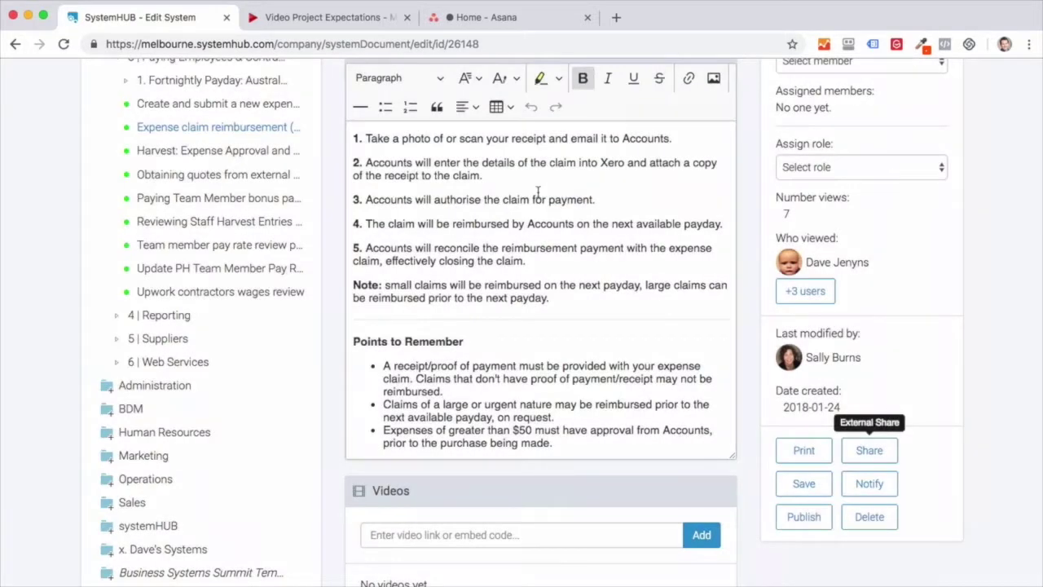
- Open the copied external share link in a new browser tab and look over the shared system's description and operating procedure
{"action": "left_click", "coordinate": [617, 22]}
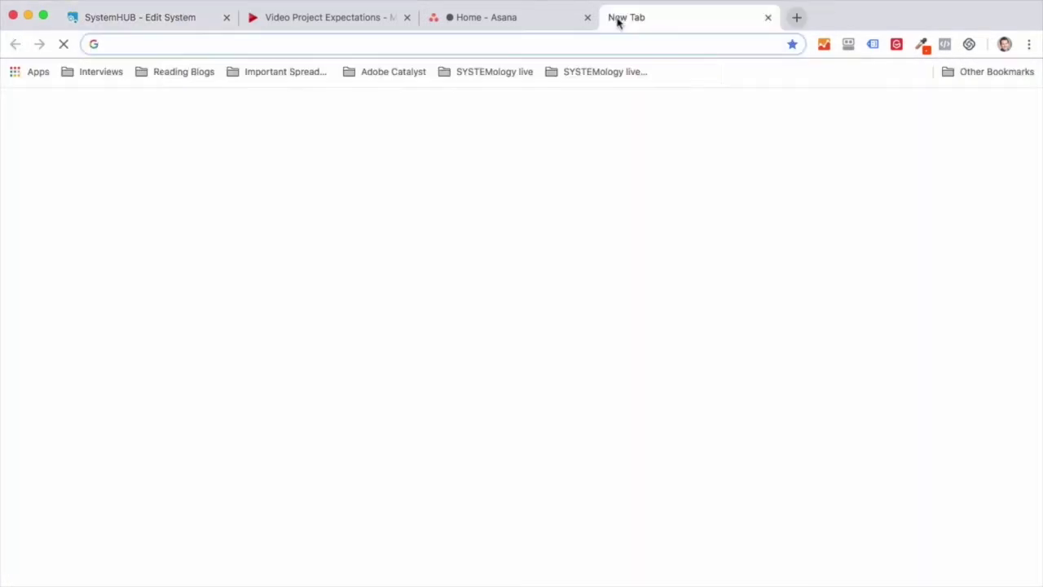
{"action": "key", "text": "ctrl+v"}
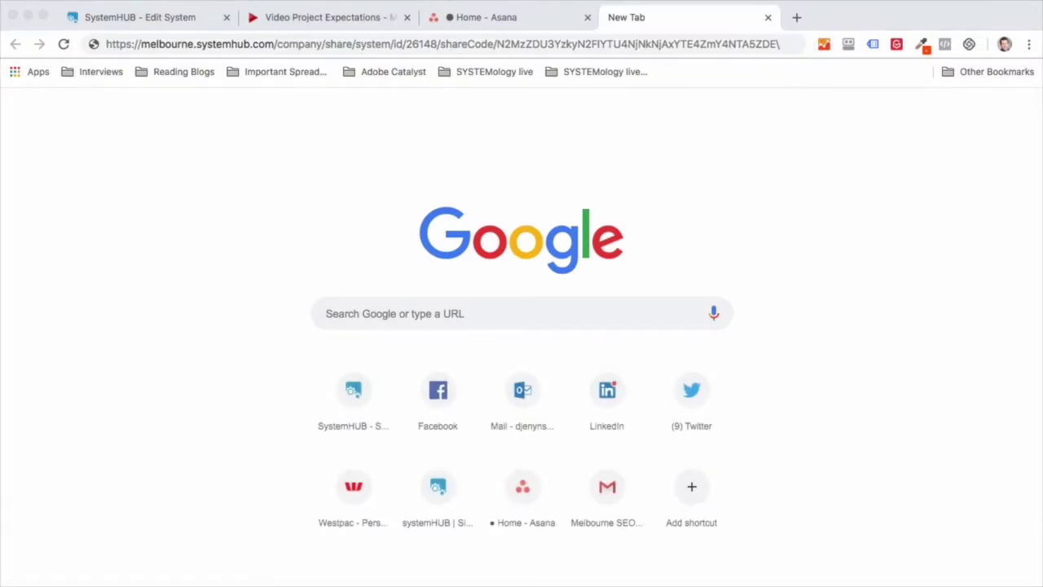
{"action": "key", "text": "Return"}
{"action": "scroll", "coordinate": [115, 152], "scroll_direction": "down", "scroll_amount": 4}
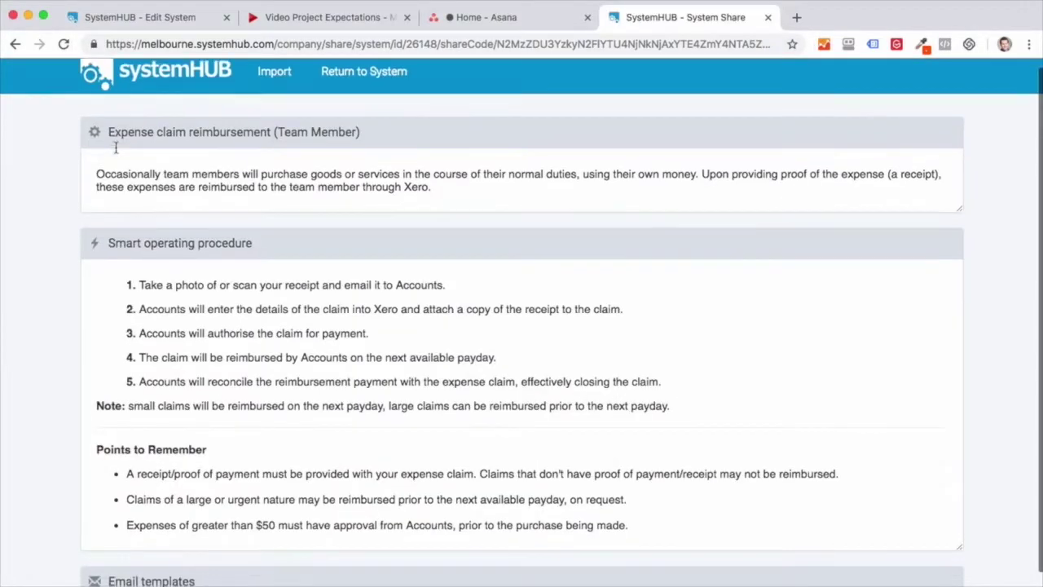
{"action": "scroll", "coordinate": [116, 152], "scroll_direction": "up", "scroll_amount": 4}
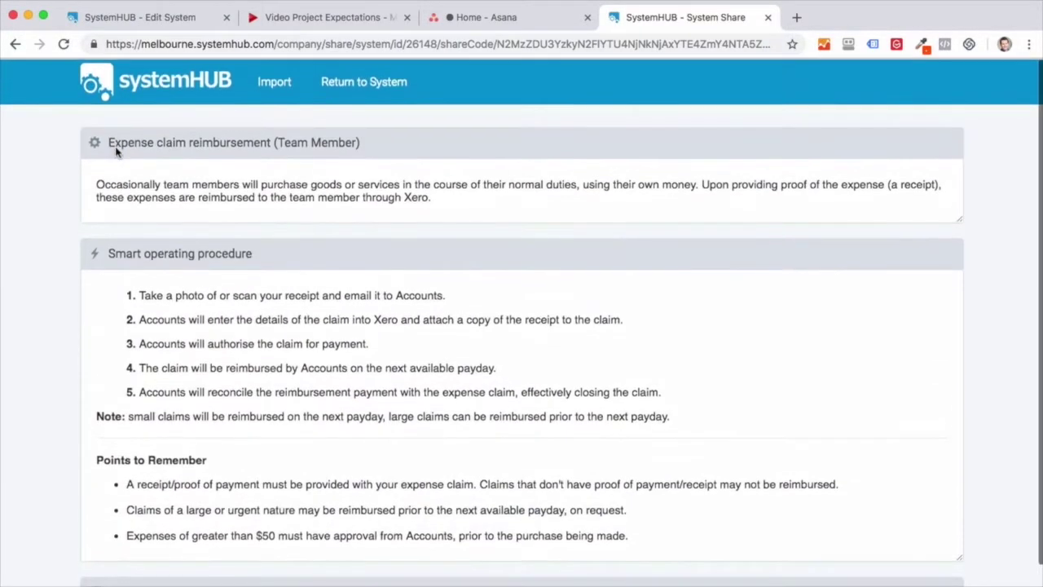